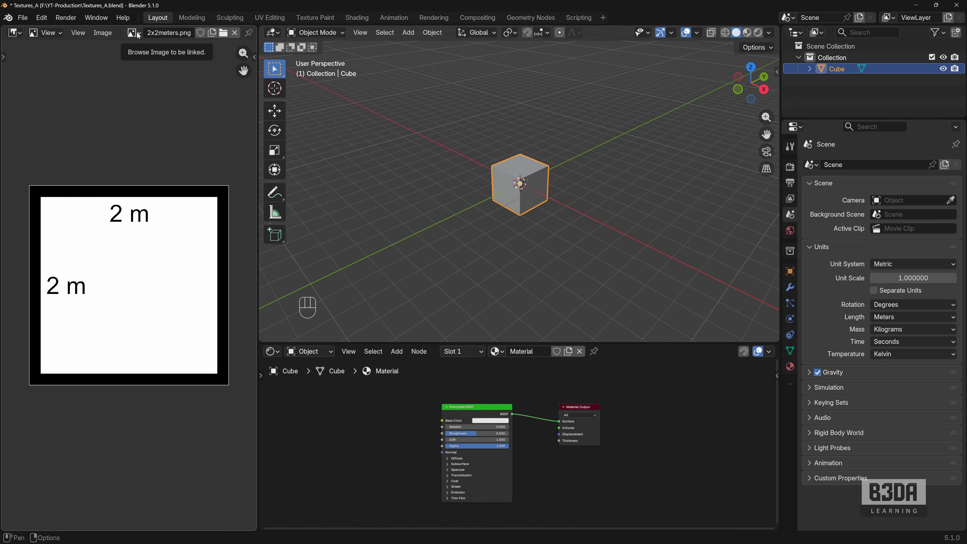
# - View the 1x1meters.png texture and the 075x075meters.png texture in the image editor
pyautogui.click(139, 35)
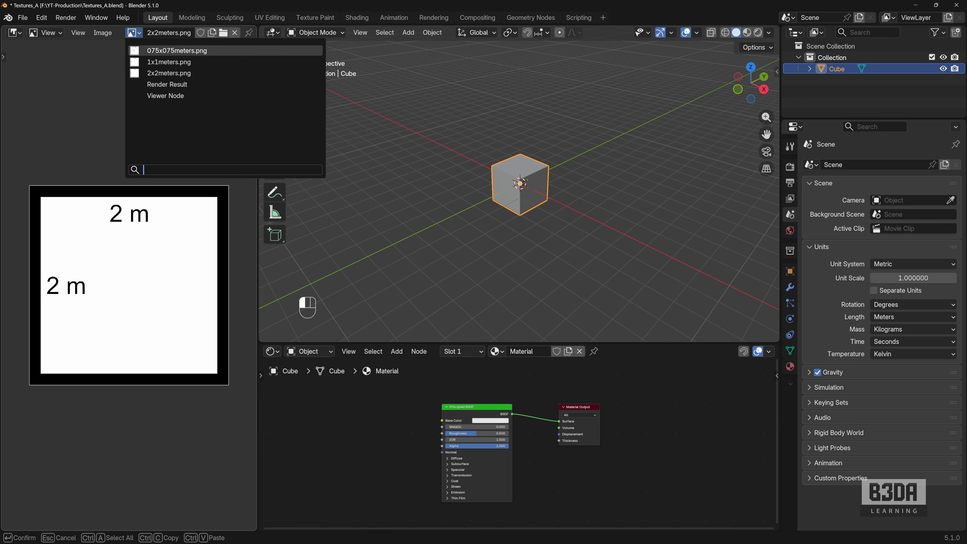
pyautogui.click(164, 62)
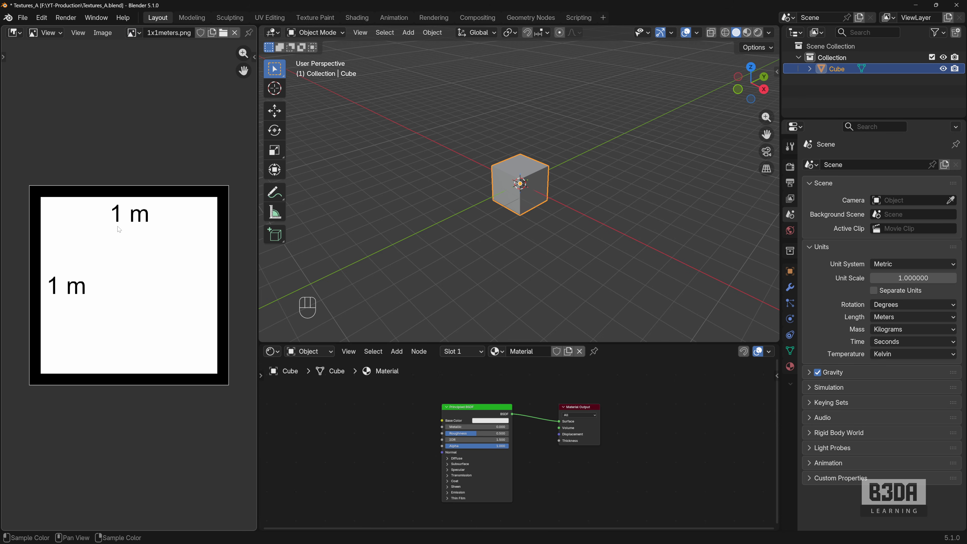
pyautogui.click(133, 35)
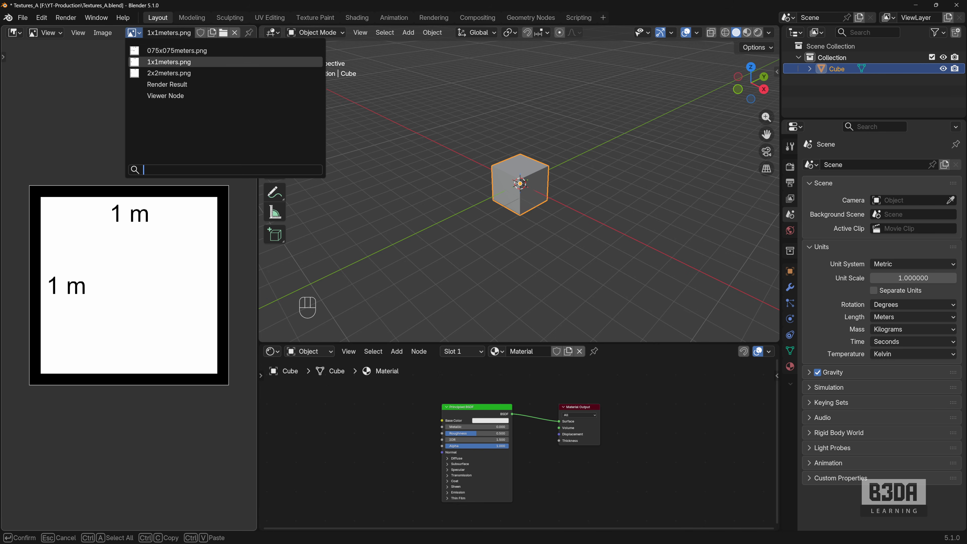
pyautogui.click(163, 49)
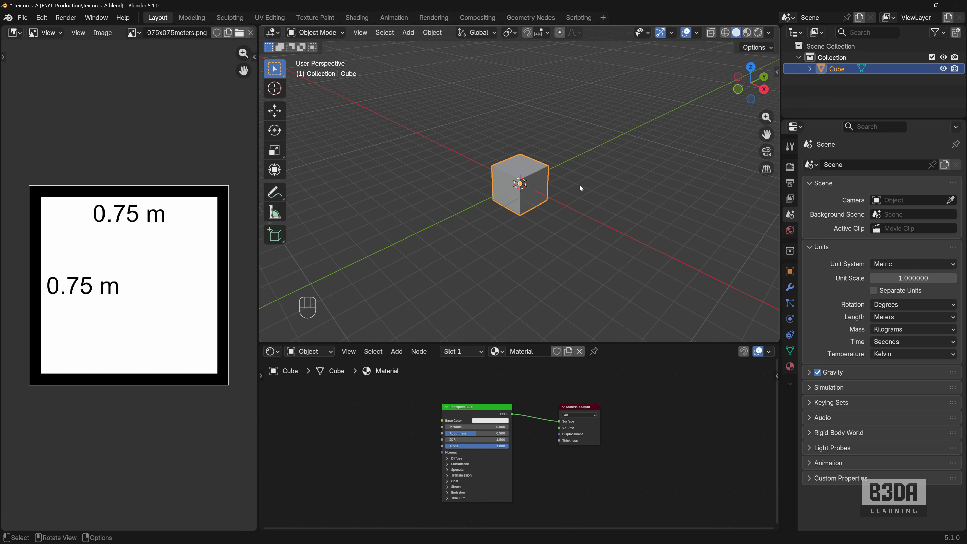
# - Show the cube's transform properties and check its X, Y and Z dimensions
pyautogui.scroll(4, 534, 198)
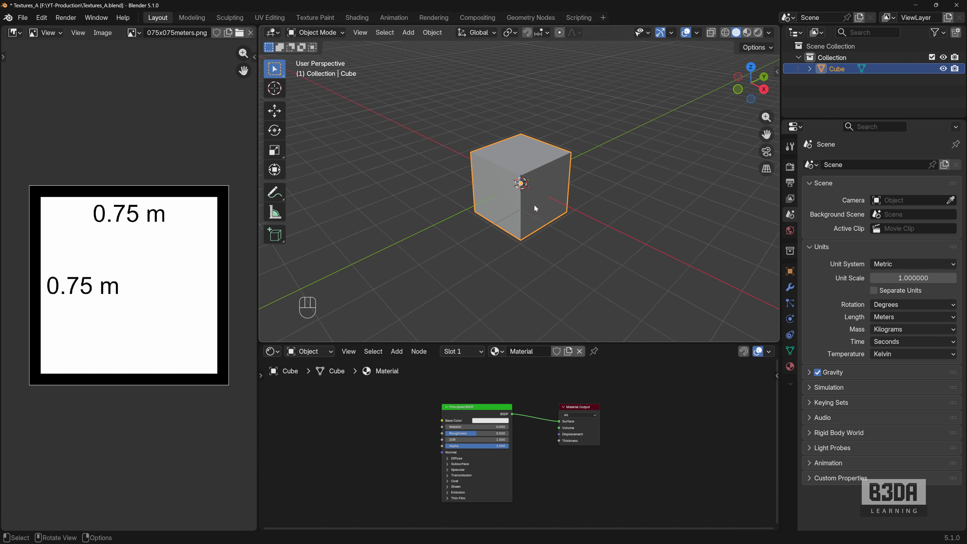
pyautogui.press('n')
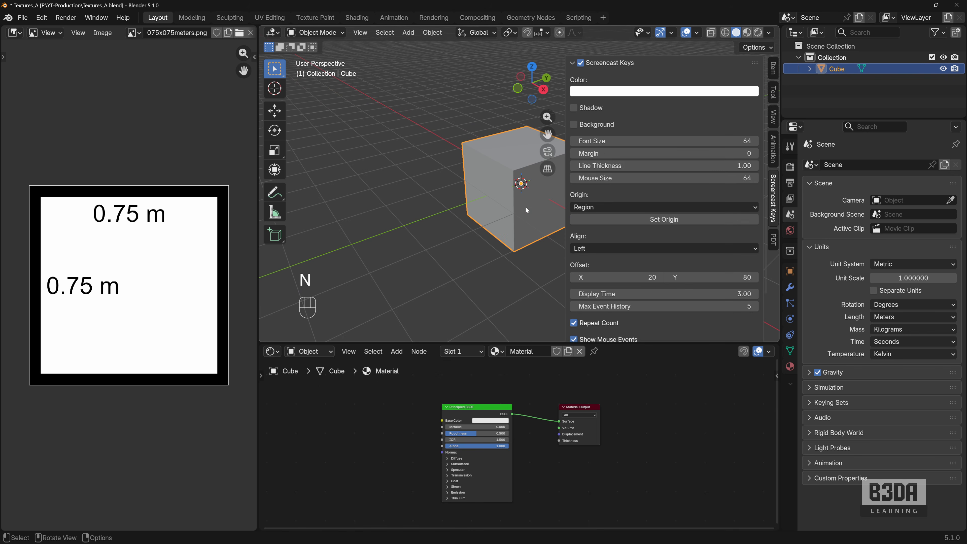
pyautogui.click(773, 67)
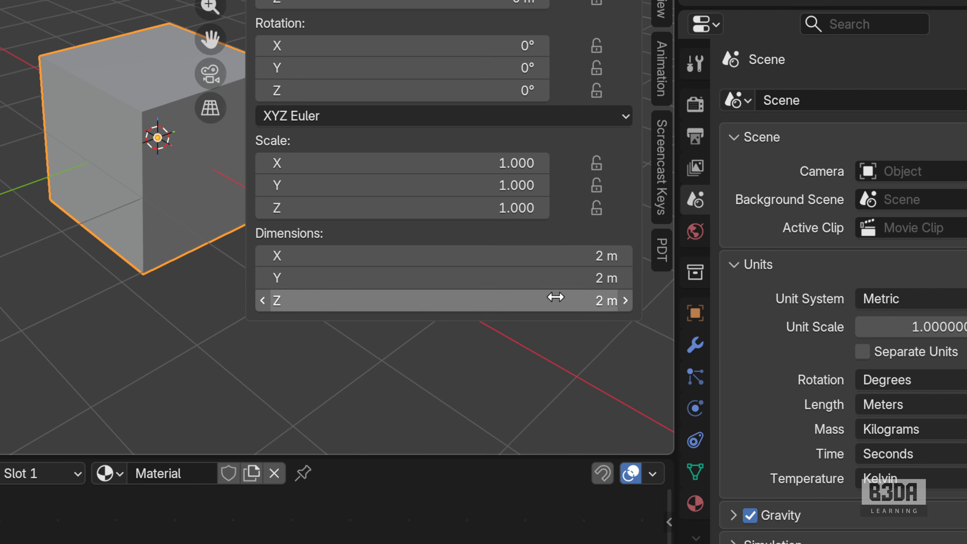
pyautogui.hotkey('shift', 'ctrl', '\\')
pyautogui.hotkey('shift', 'ctrl', '\\')
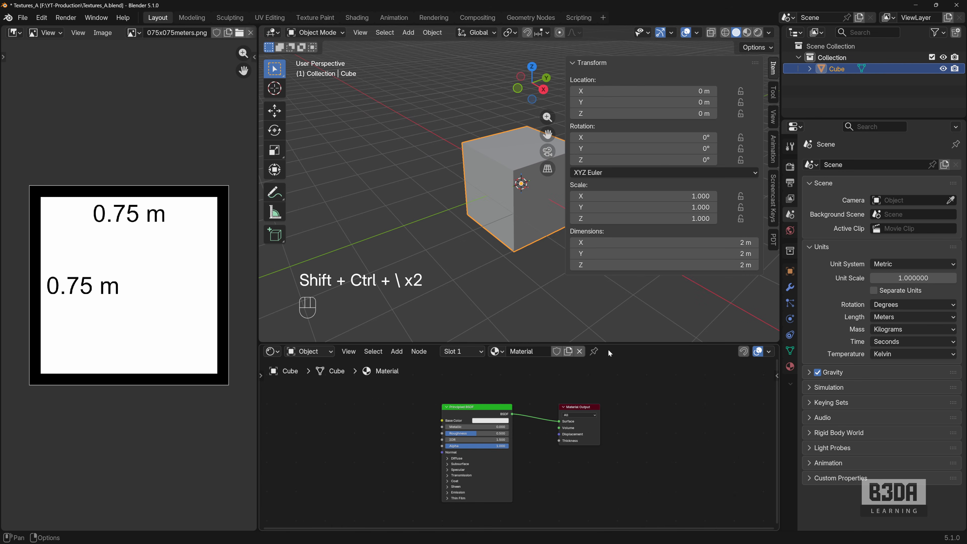
# - Enlarge the shader editor and add a Texture Coordinate node ahead of the Principled BSDF in the cube's material
pyautogui.moveTo(625, 343); pyautogui.dragTo(628, 253)
pyautogui.moveTo(575, 394); pyautogui.dragTo(610, 384, button='middle')
pyautogui.scroll(2, 664, 392)
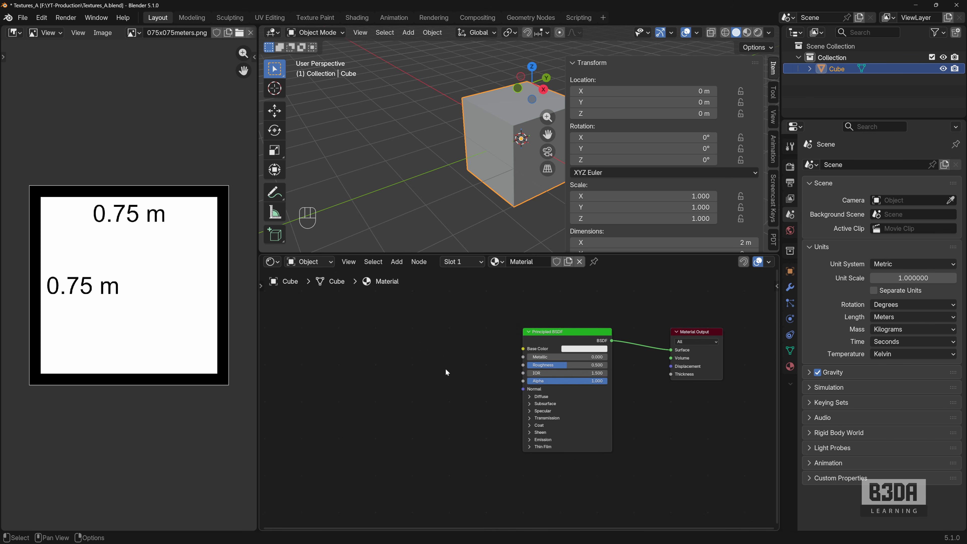
pyautogui.hotkey('shift', 'a')
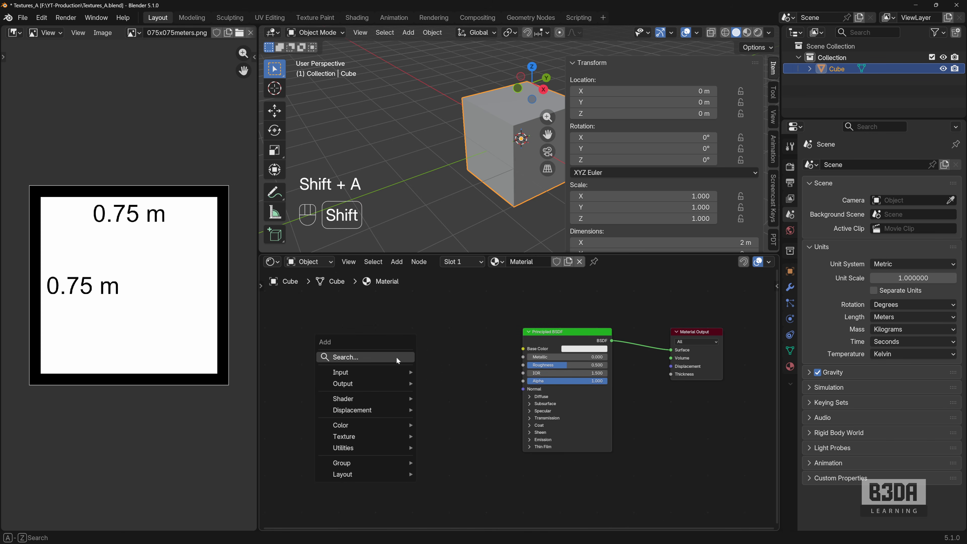
pyautogui.moveTo(388, 371)
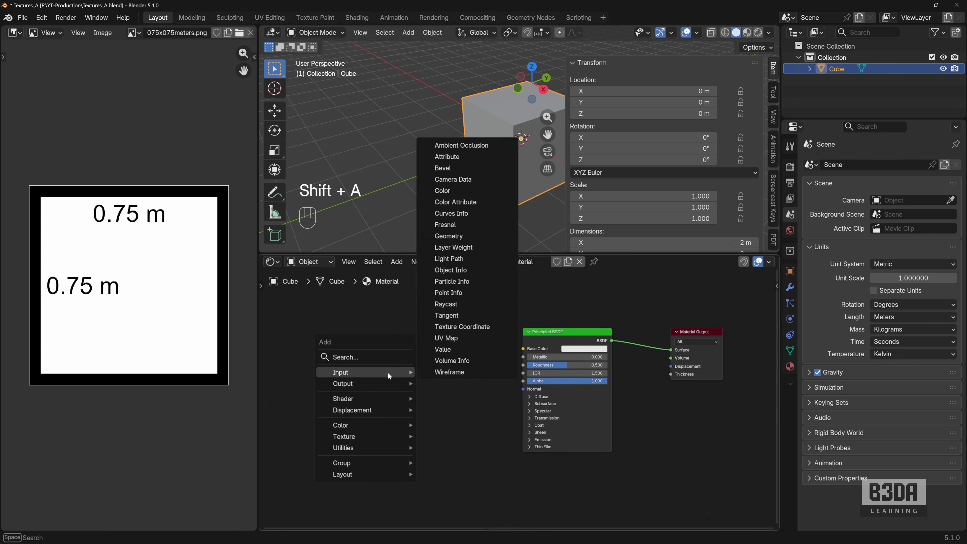
pyautogui.click(466, 327)
pyautogui.click(386, 341)
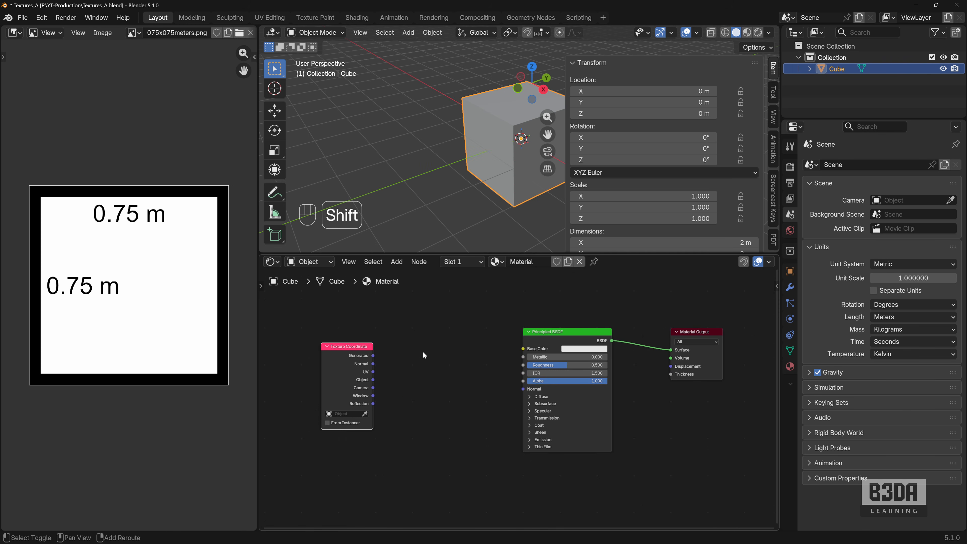
# - Add a Mapping node and place it between the Texture Coordinate and Principled BSDF nodes
pyautogui.hotkey('shift', 'a')
pyautogui.moveTo(412, 426)
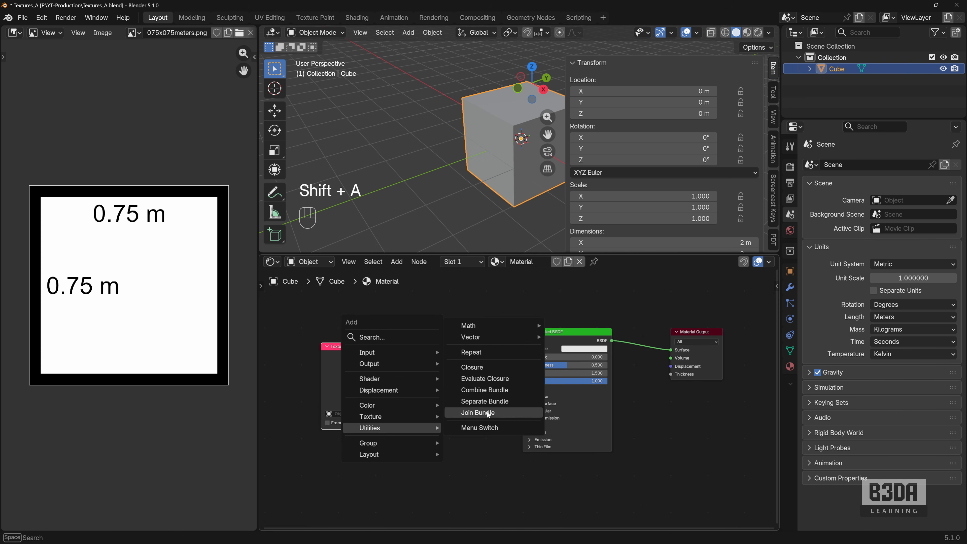
pyautogui.moveTo(507, 337)
pyautogui.click(602, 385)
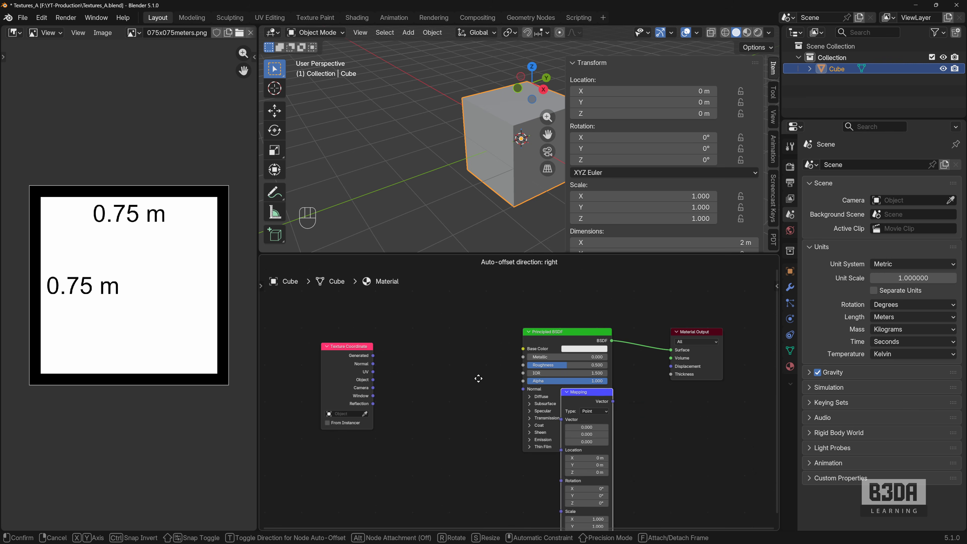
pyautogui.click(421, 322)
# - Shift the Principled BSDF and Material Output nodes aside and add an Image Texture node in the gap after Mapping
pyautogui.moveTo(698, 308); pyautogui.dragTo(548, 403)
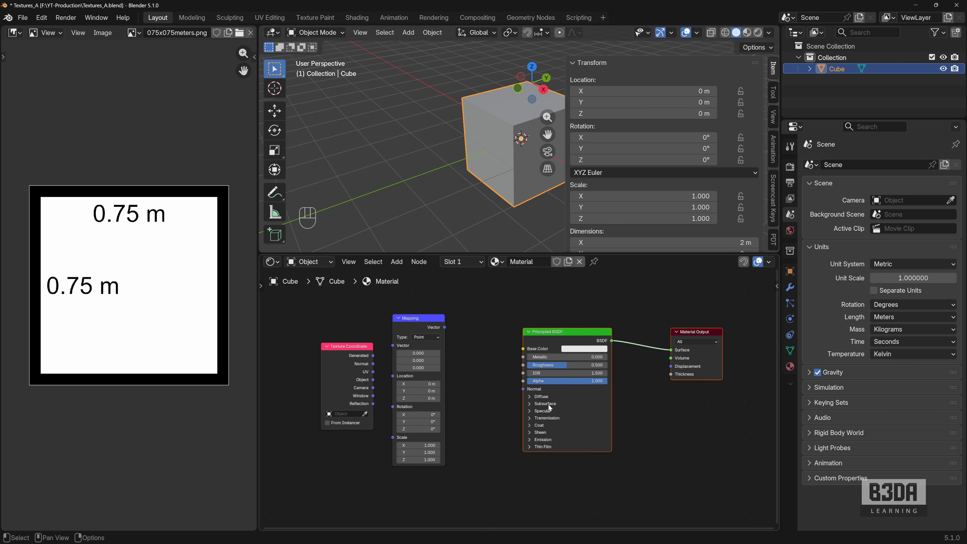
pyautogui.press('g')
pyautogui.click(623, 395)
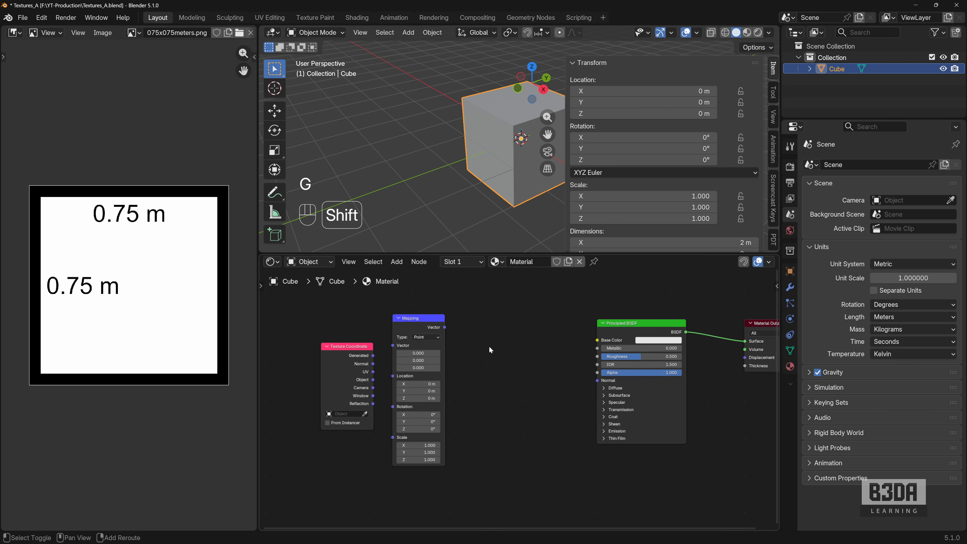
pyautogui.hotkey('shift', 'a')
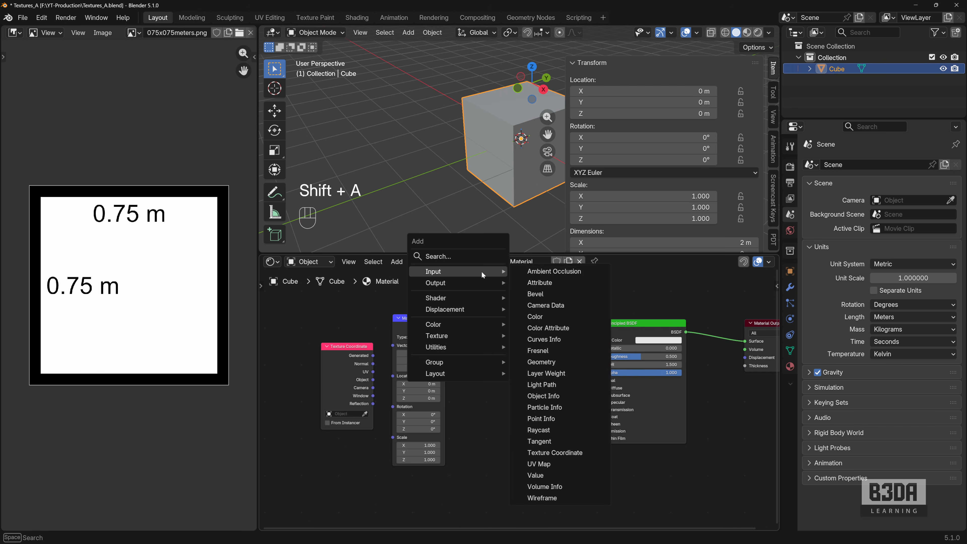
pyautogui.moveTo(477, 335)
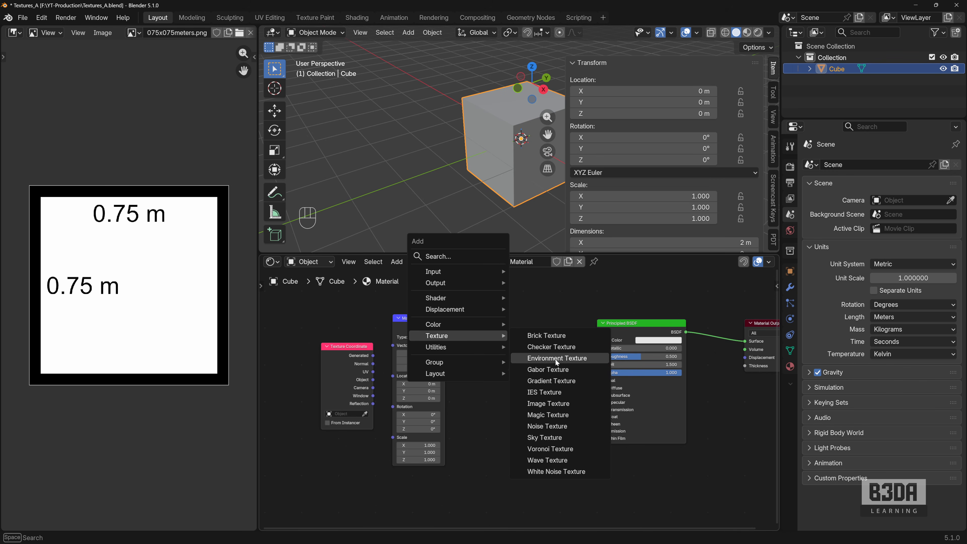
pyautogui.click(548, 404)
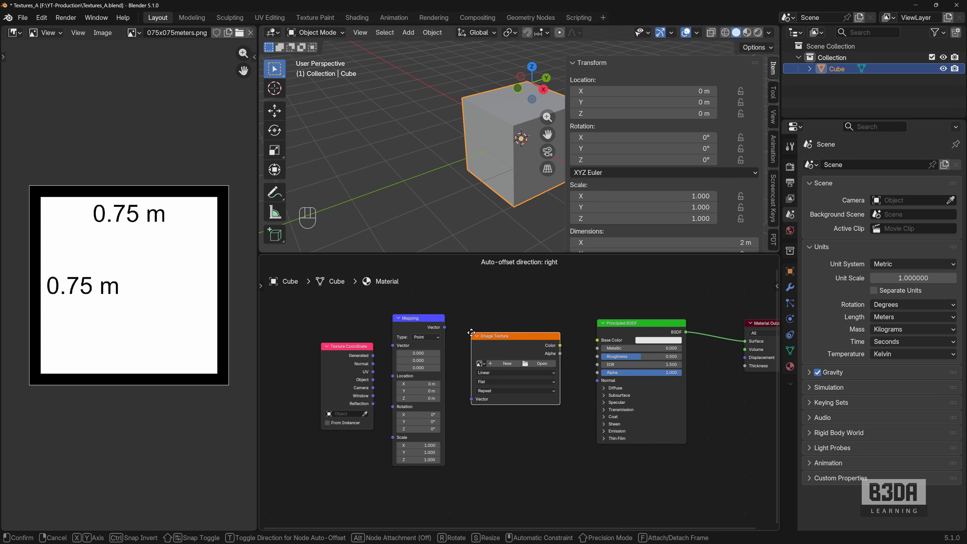
pyautogui.click(471, 324)
# - Link Generated coordinates through Mapping into the Image Texture, link its Color to Base Color, and set the Mapping type to Texture
pyautogui.moveTo(372, 355); pyautogui.dragTo(392, 349)
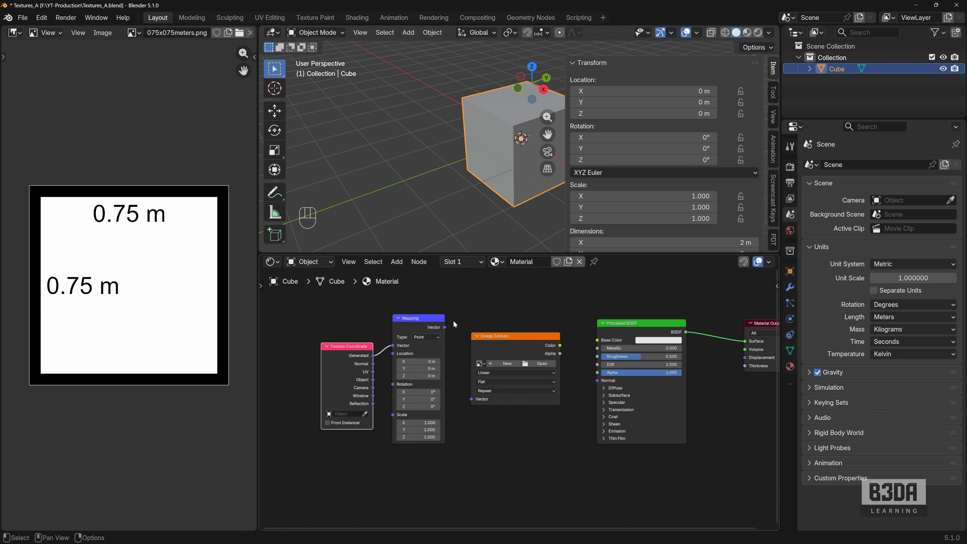
pyautogui.moveTo(445, 328); pyautogui.dragTo(471, 399)
pyautogui.moveTo(559, 344); pyautogui.dragTo(597, 340)
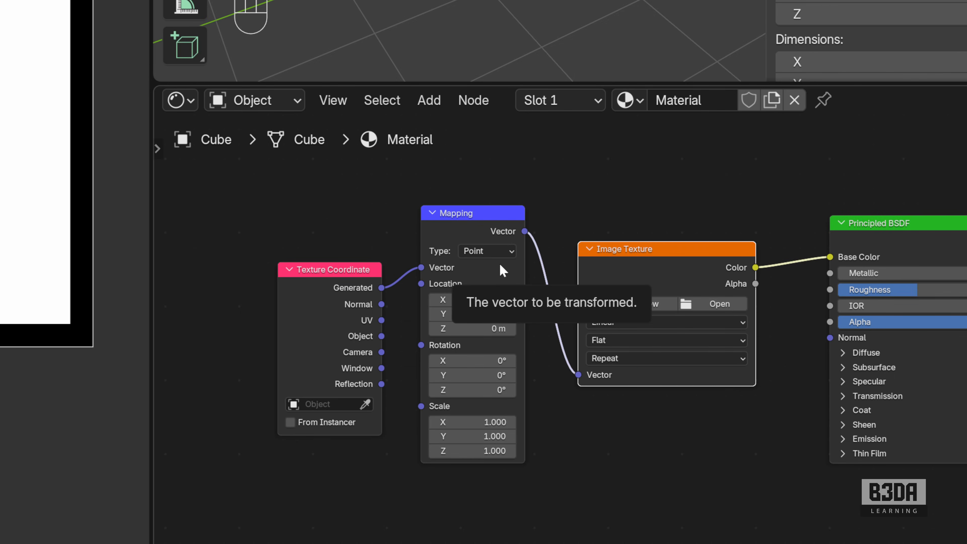
pyautogui.click(438, 338)
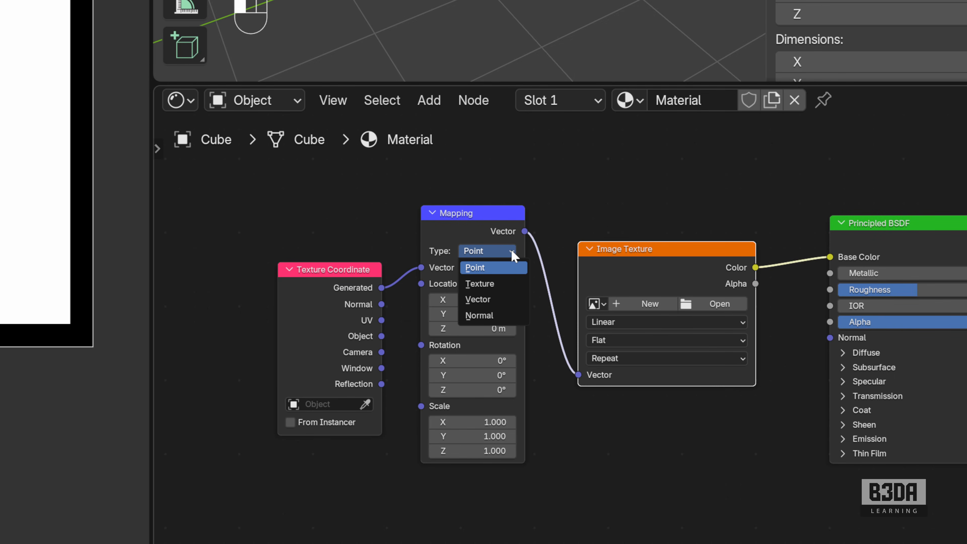
pyautogui.click(508, 286)
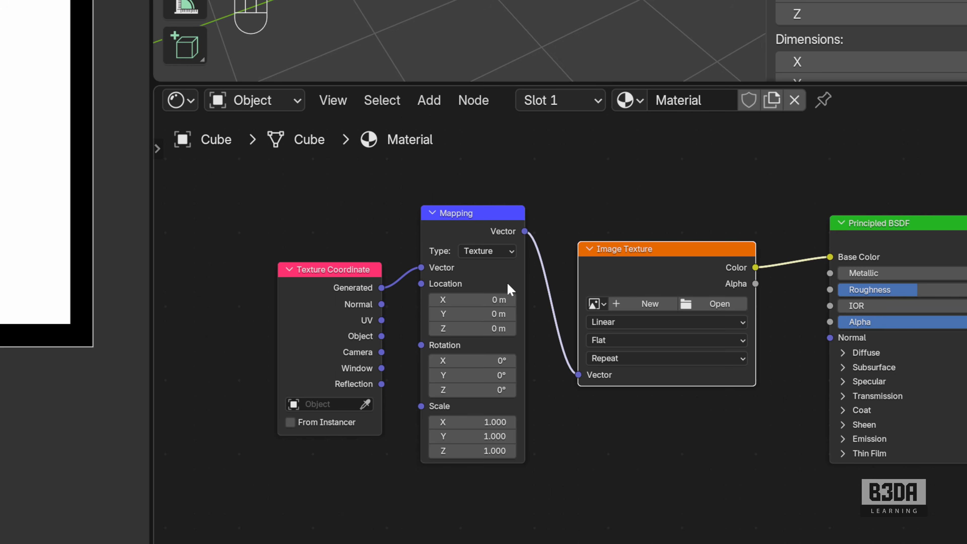
# - Assign 2x2meters.png to the Image Texture node and set its projection to Box
pyautogui.click(596, 304)
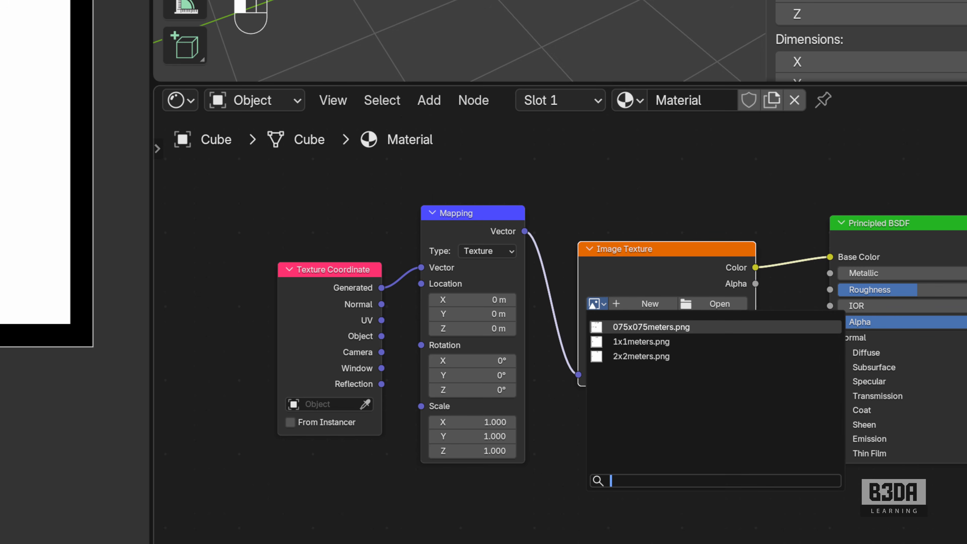
pyautogui.click(666, 356)
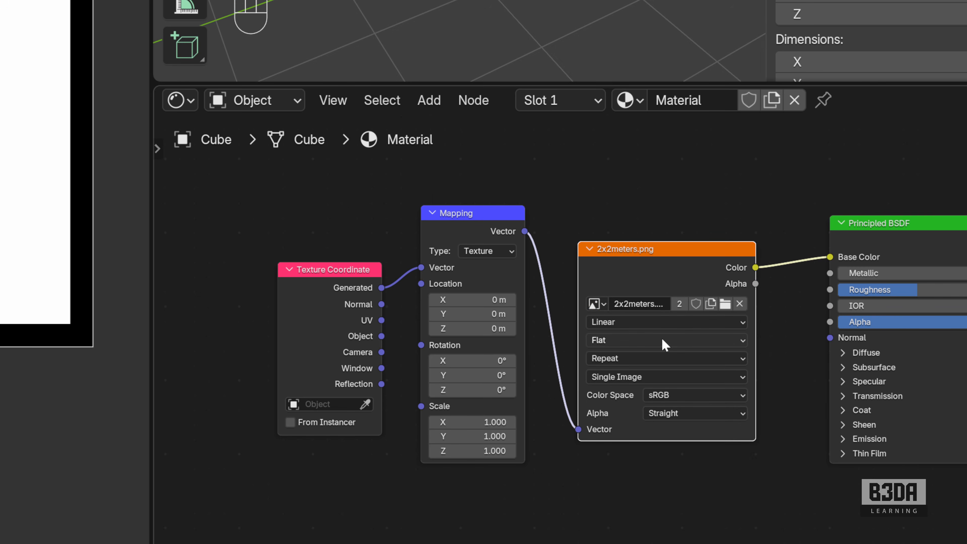
pyautogui.click(694, 340)
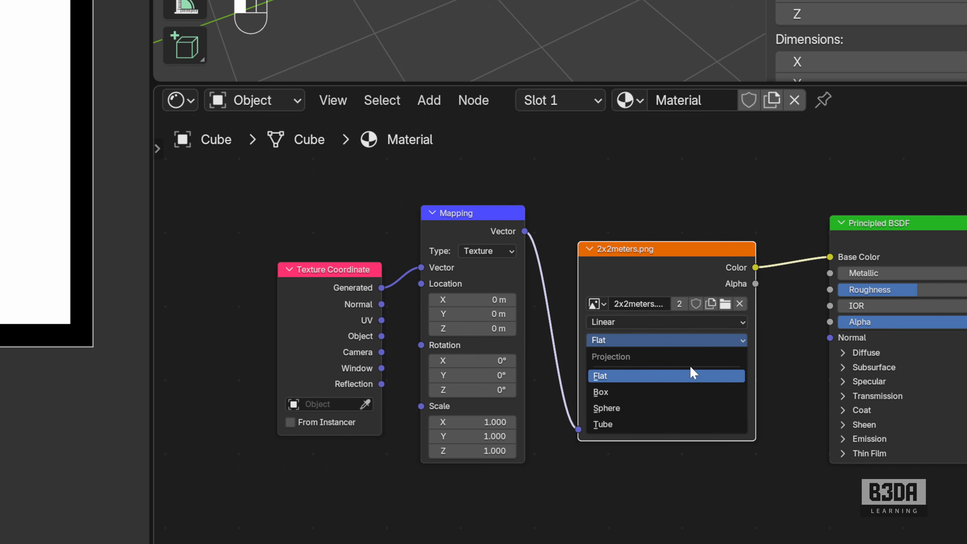
pyautogui.click(684, 389)
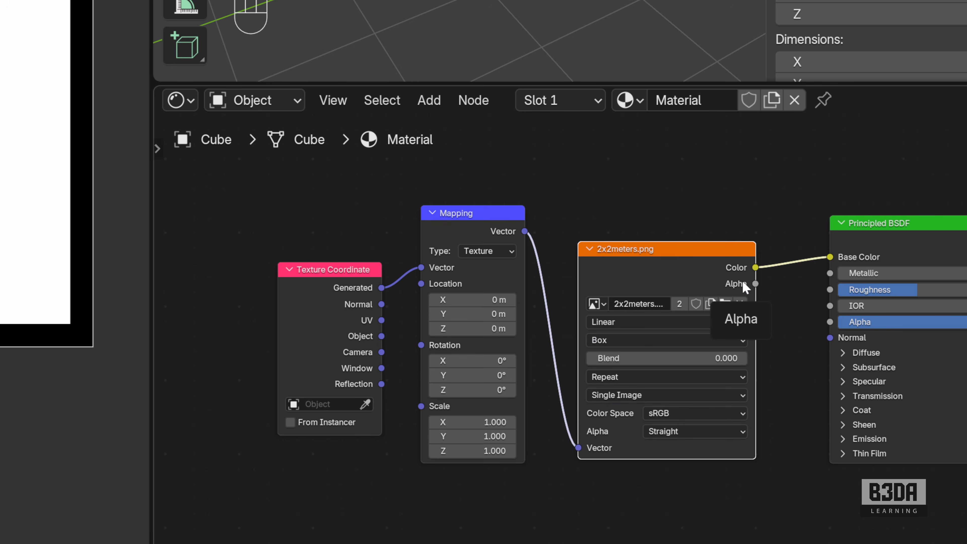
pyautogui.hotkey('ctrl', 'shift', '\\')
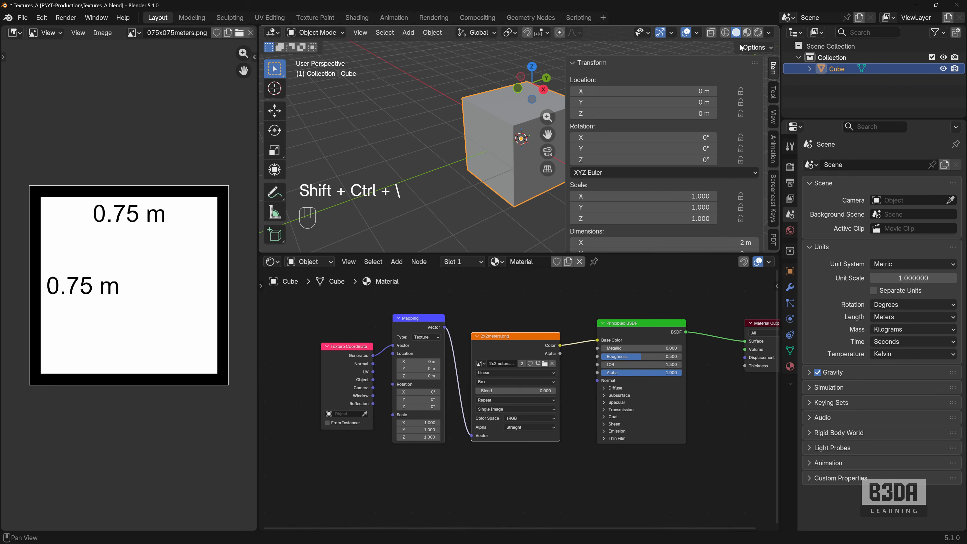
# - Switch the 3D viewport to Material Preview shading, hide its sidebar and enlarge it to show the textured cube
pyautogui.click(747, 33)
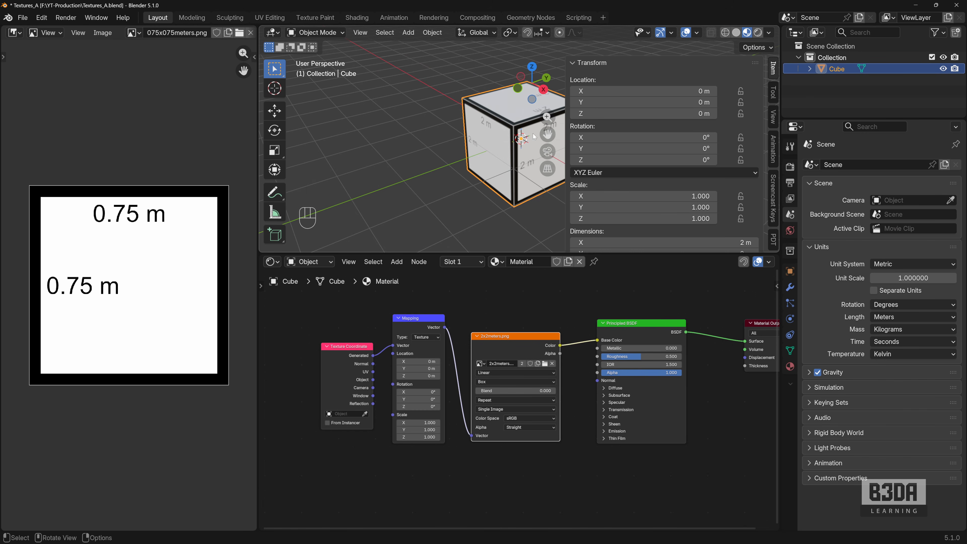
pyautogui.press('n')
pyautogui.moveTo(613, 254); pyautogui.dragTo(615, 406)
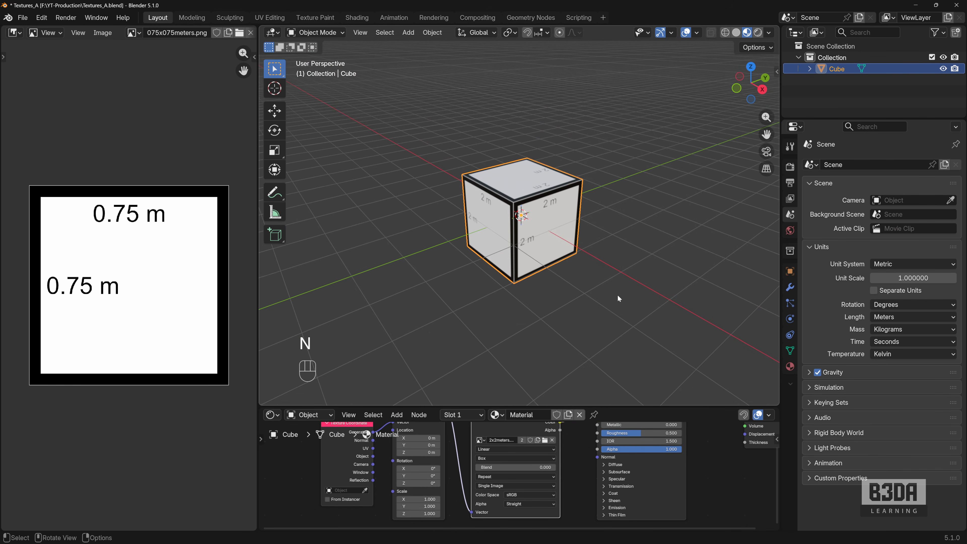
pyautogui.moveTo(628, 295)
pyautogui.mouseDown(button='middle')
pyautogui.moveTo(507, 273)
pyautogui.moveTo(610, 290)
pyautogui.mouseUp(button='middle')
pyautogui.scroll(-5, 610, 290)
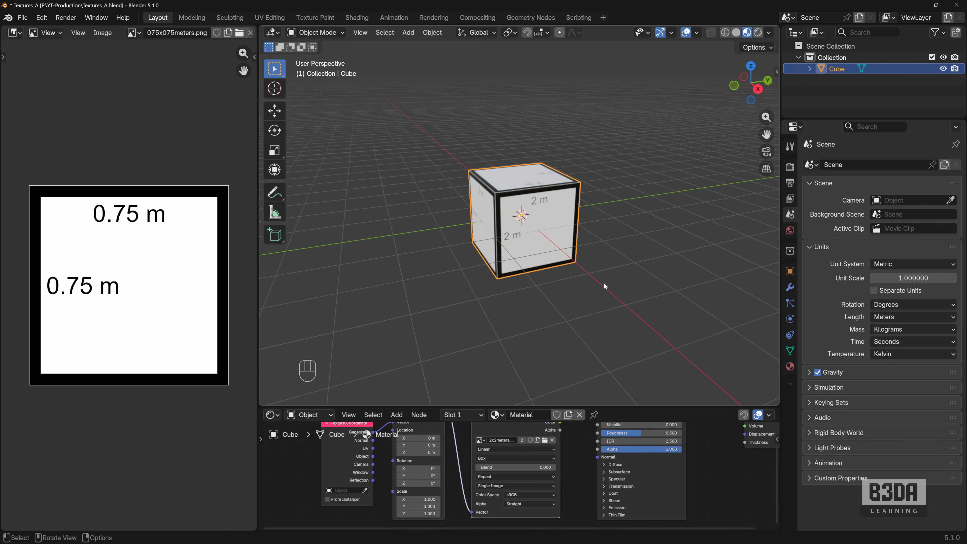
# - Scale the cube up uniformly and apply its scale
pyautogui.press('s')
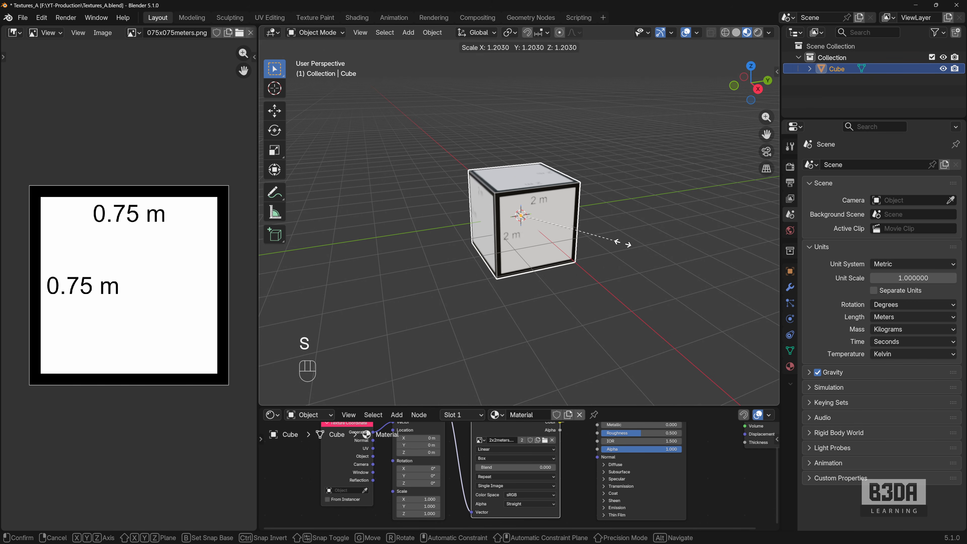
pyautogui.click(693, 268)
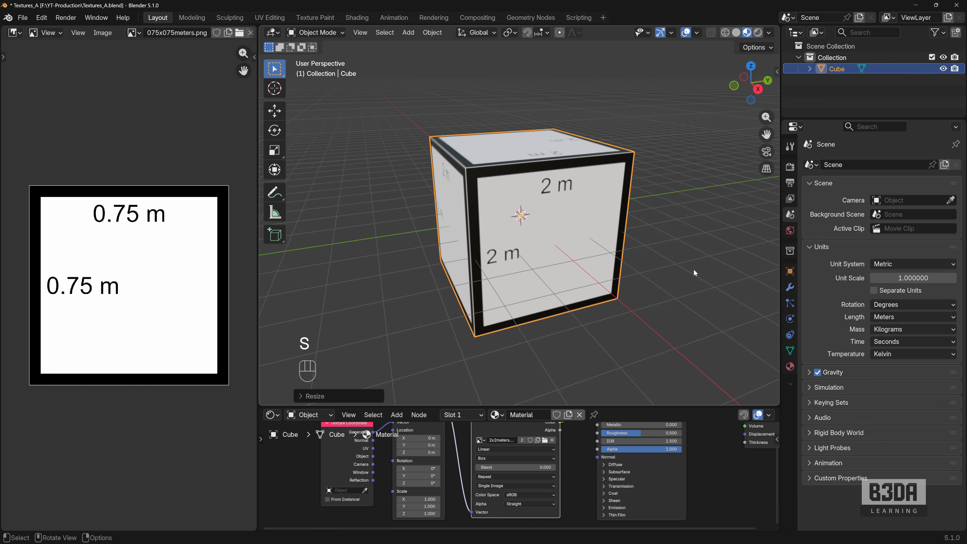
pyautogui.hotkey('ctrl', 'a')
pyautogui.click(685, 234)
pyautogui.hotkey('ctrl', 'a')
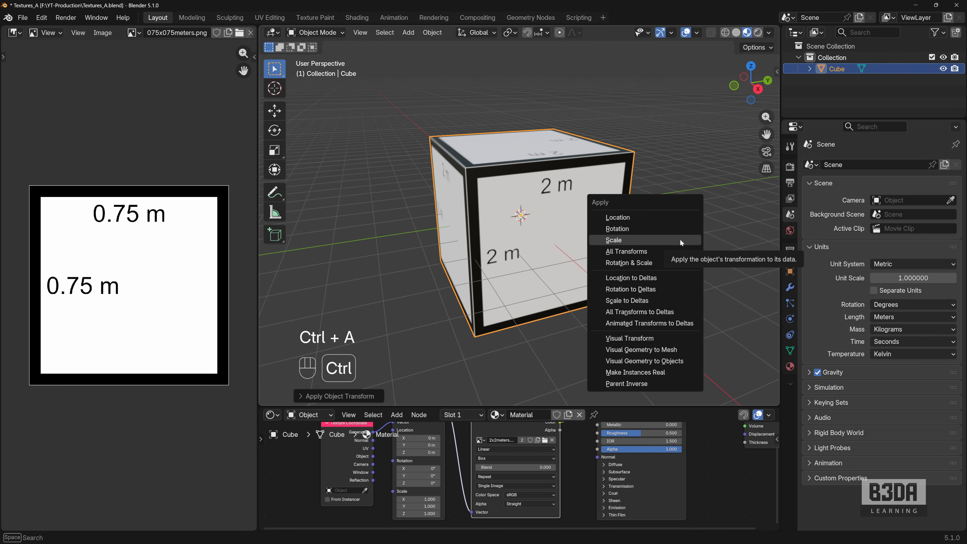
# - Apply the cube's scale again, then undo back to its original size
pyautogui.click(680, 239)
pyautogui.hotkey('ctrl', 'a')
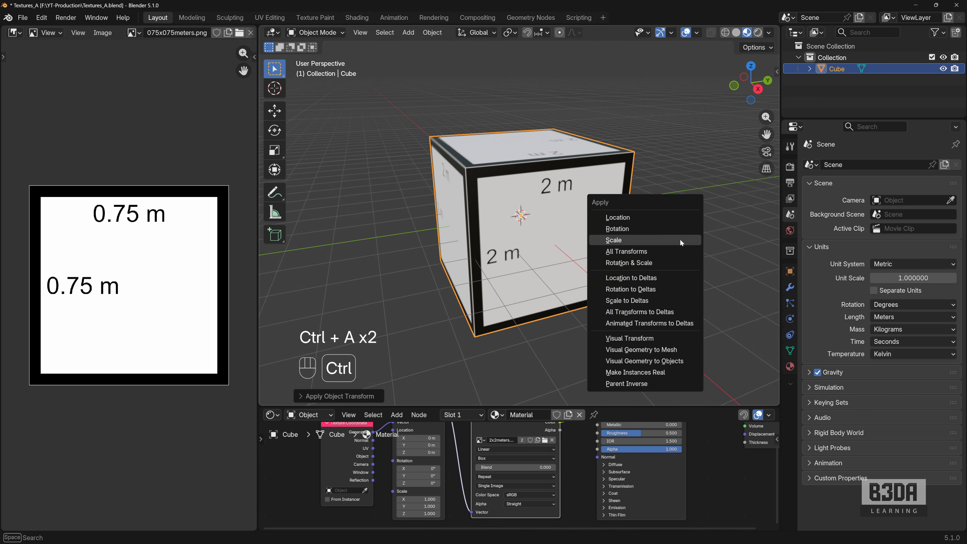
pyautogui.click(680, 240)
pyautogui.hotkey('ctrl', 'z')
pyautogui.hotkey('ctrl', 'z')
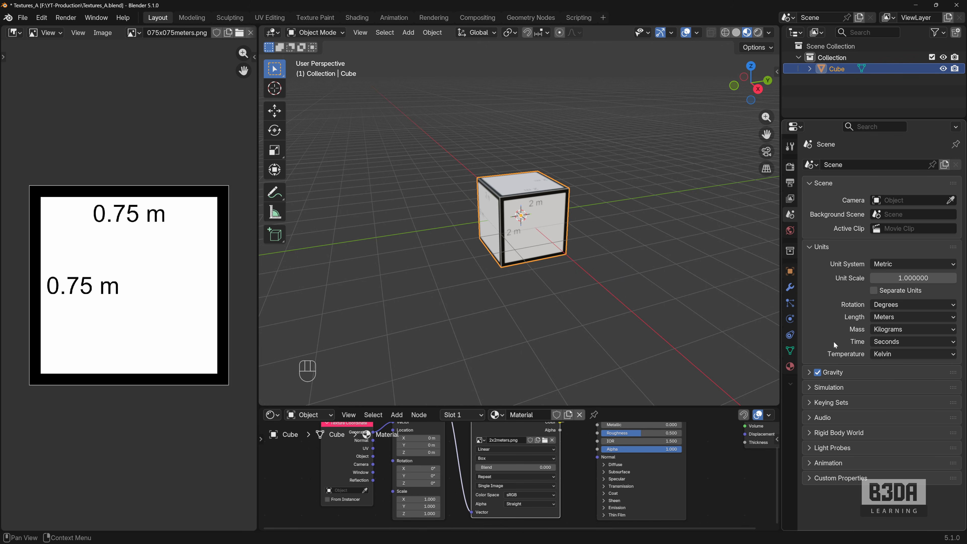
# - Open the cube's mesh data properties and turn off Auto Texture Space
pyautogui.hotkey('ctrl', 'shift', '\\')
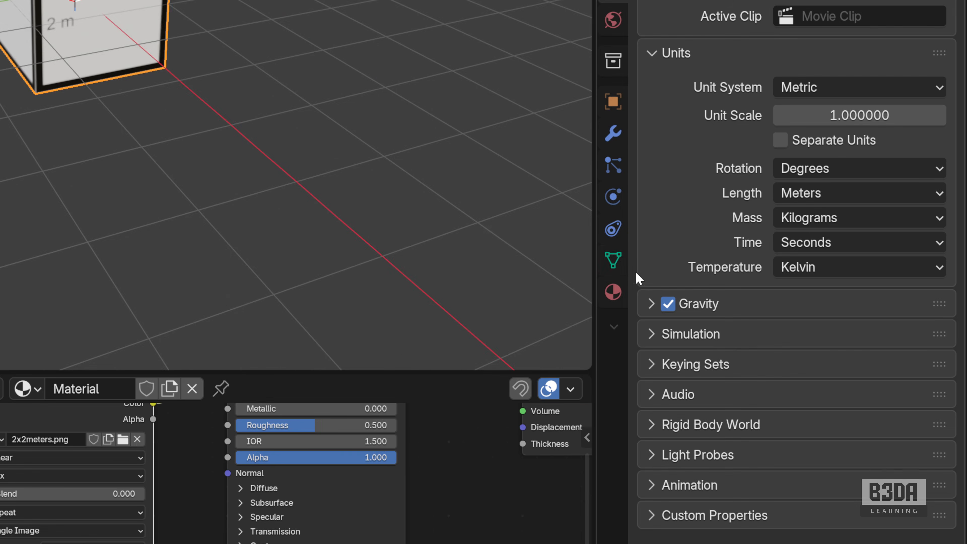
pyautogui.click(790, 351)
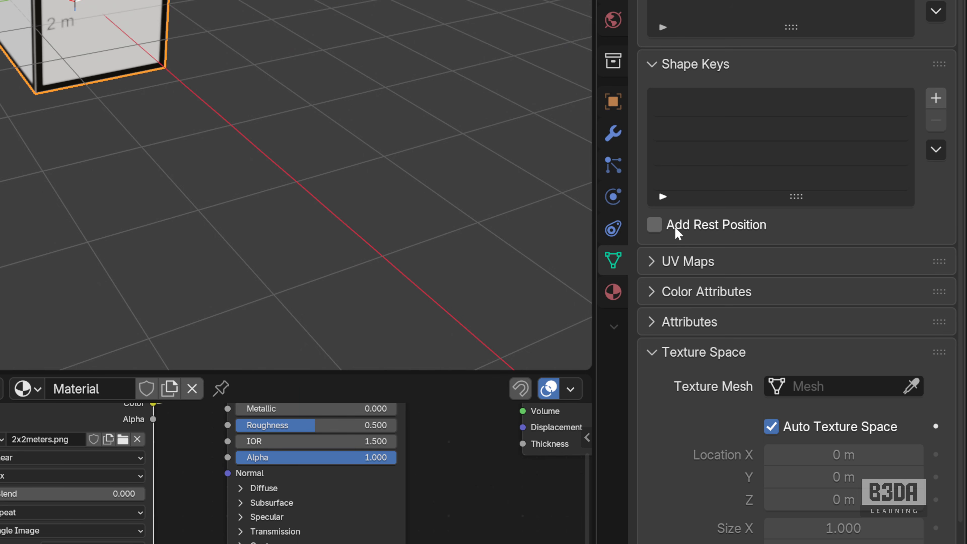
pyautogui.scroll(-4, 677, 232)
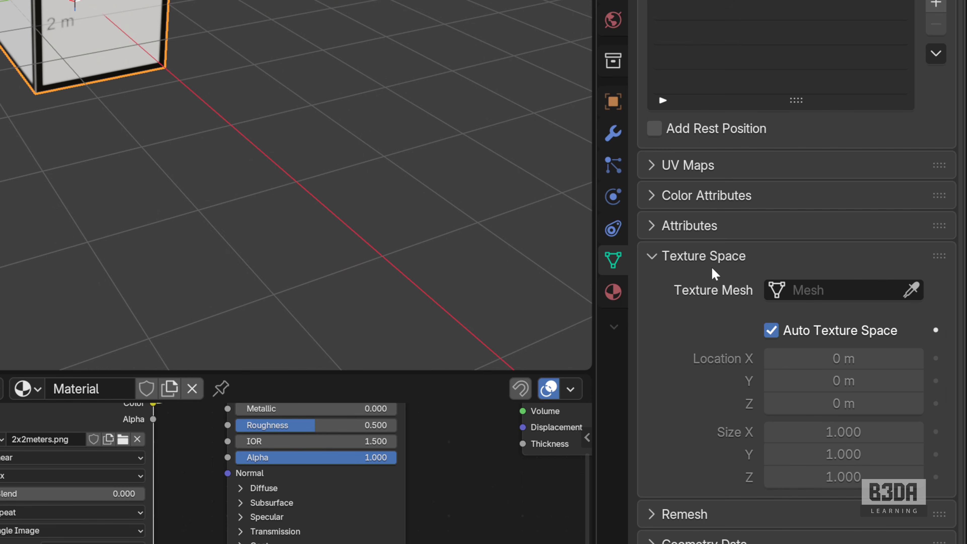
pyautogui.moveTo(749, 311)
pyautogui.mouseDown()
pyautogui.moveTo(819, 304)
pyautogui.moveTo(910, 324)
pyautogui.moveTo(902, 358)
pyautogui.moveTo(792, 370)
pyautogui.moveTo(753, 325)
pyautogui.moveTo(763, 310)
pyautogui.mouseUp()
pyautogui.click(771, 330)
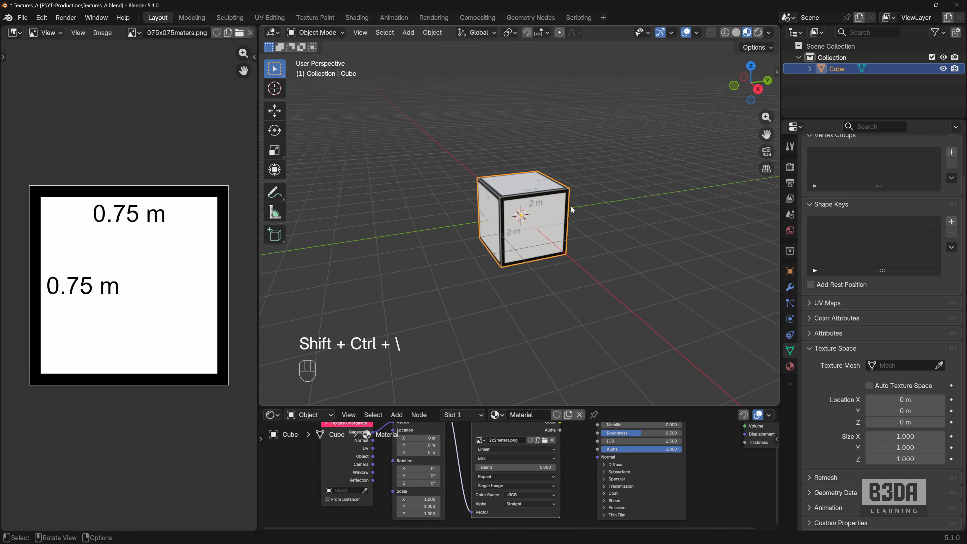
# - Scale the cube up uniformly with its texture space fixed, and apply the scale to its mesh
pyautogui.press('s')
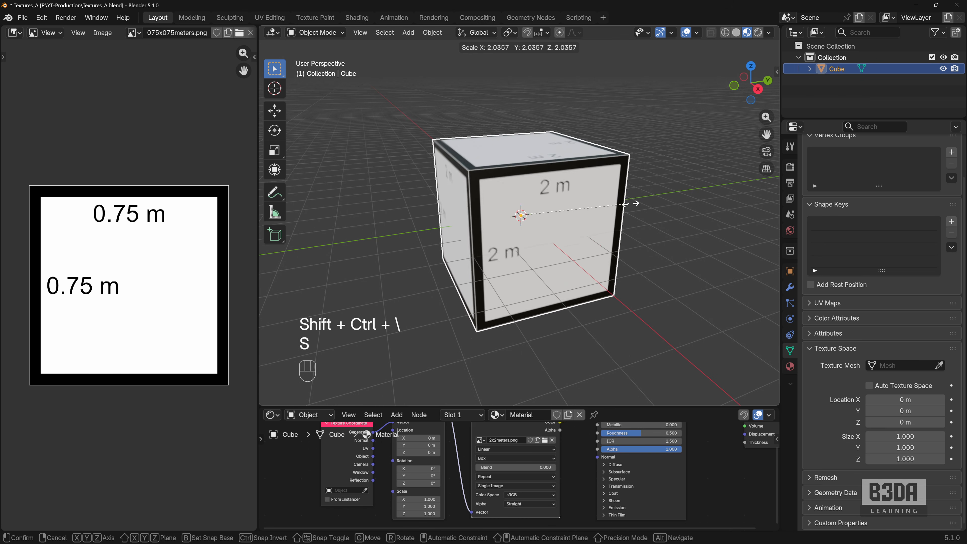
pyautogui.click(692, 209)
pyautogui.scroll(-2, 688, 205)
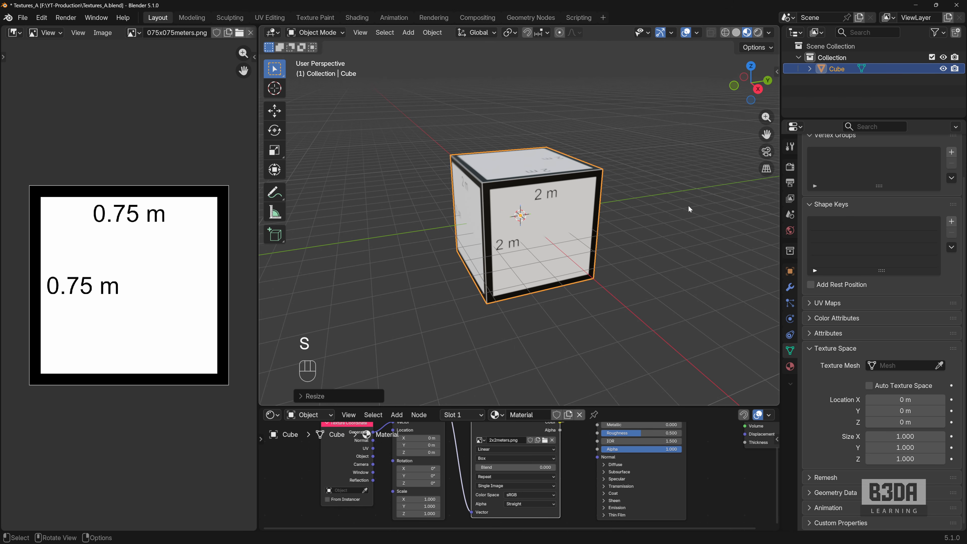
pyautogui.hotkey('ctrl', 'a')
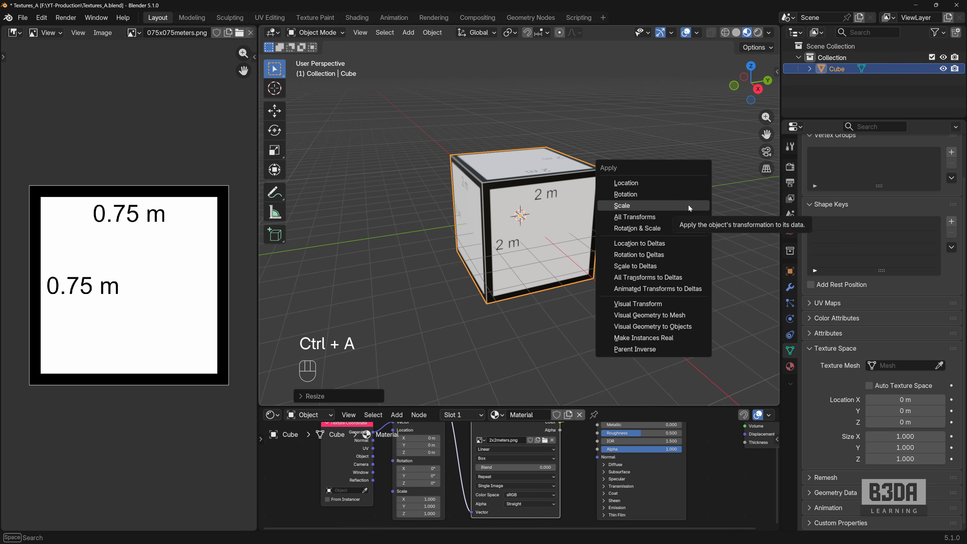
pyautogui.click(689, 207)
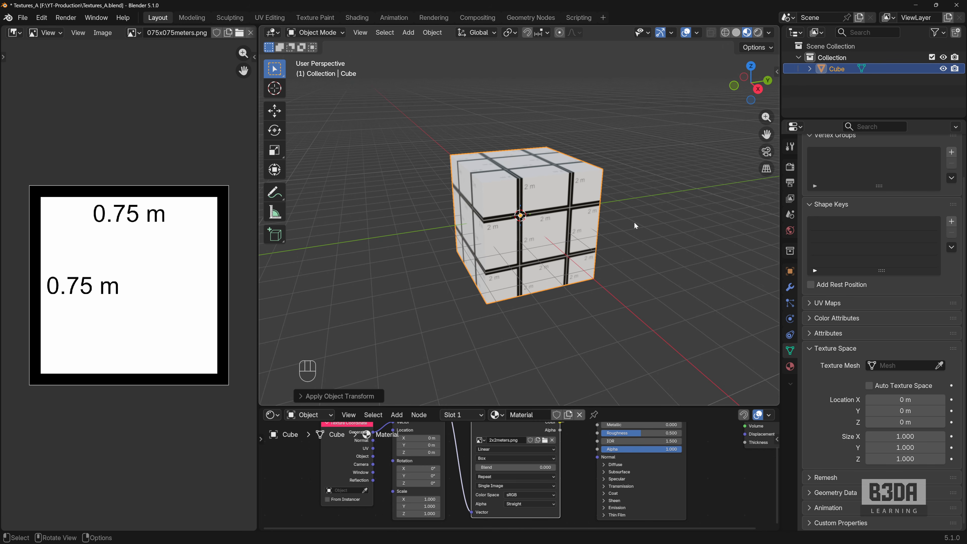
# - Add a mesh plane beside the cube and scale it up uniformly to about 4.7 times its size
pyautogui.moveTo(634, 224); pyautogui.dragTo(545, 222, button='middle')
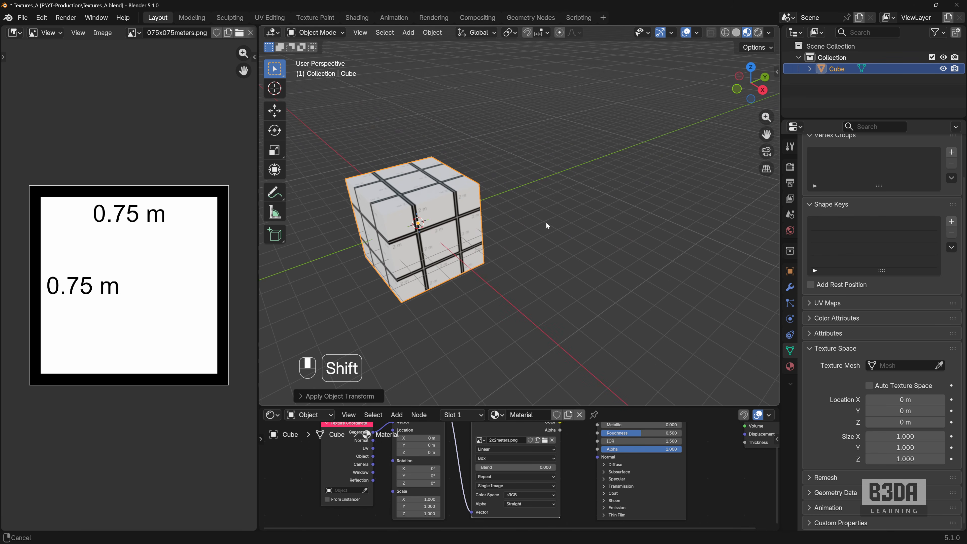
pyautogui.hotkey('shift', 'a')
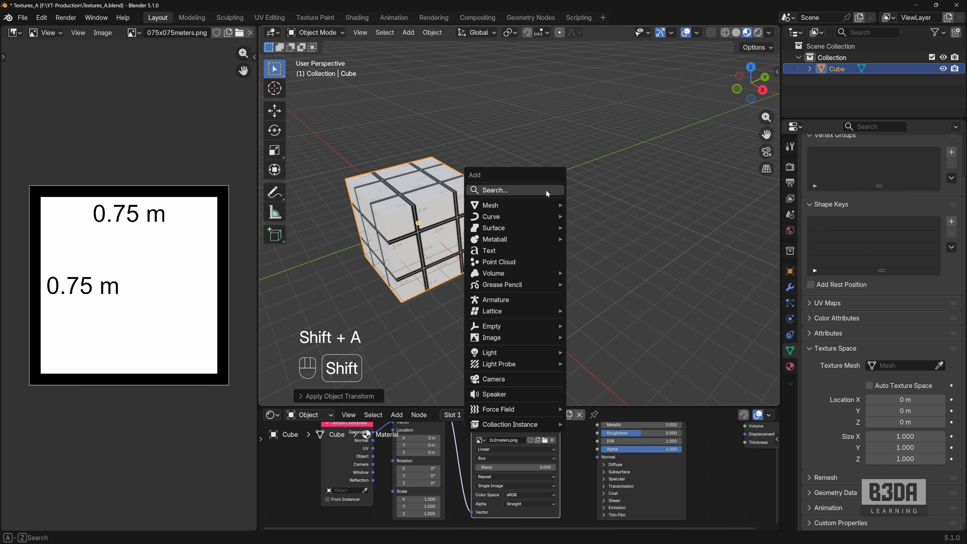
pyautogui.moveTo(534, 202)
pyautogui.click(582, 206)
pyautogui.press('s')
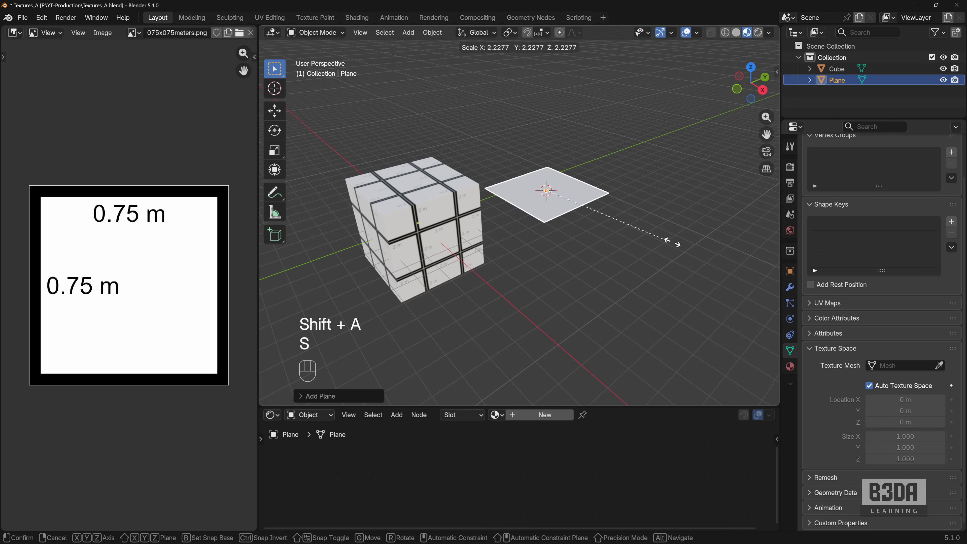
pyautogui.click(290, 272)
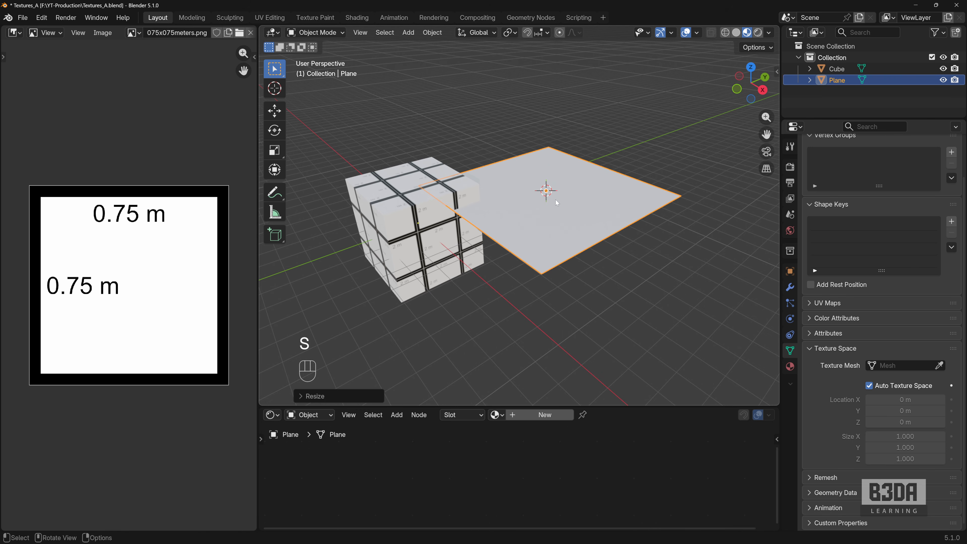
# - Move the plane along the Y axis away from the cube and assign the existing Material to it
pyautogui.press('g')
pyautogui.press('y')
pyautogui.click(579, 189)
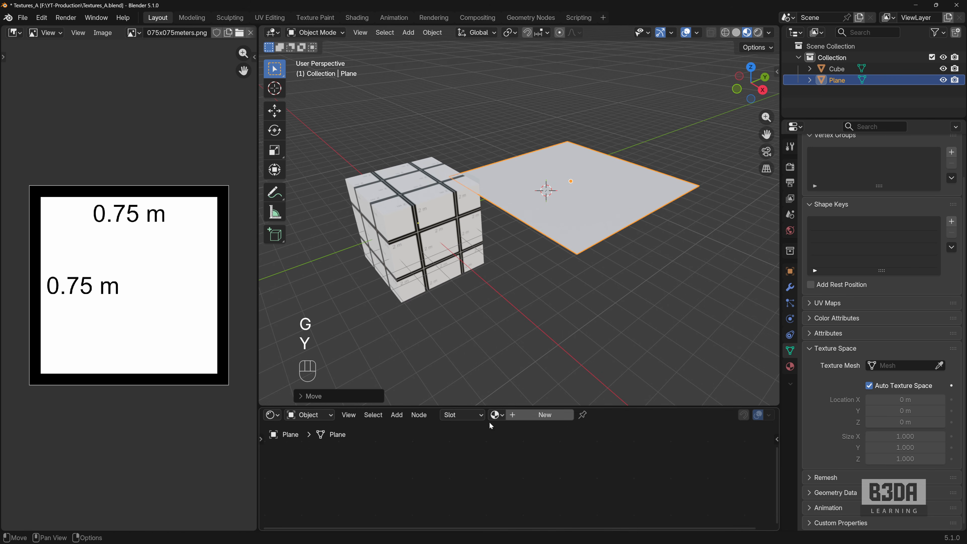
pyautogui.click(495, 414)
pyautogui.click(559, 282)
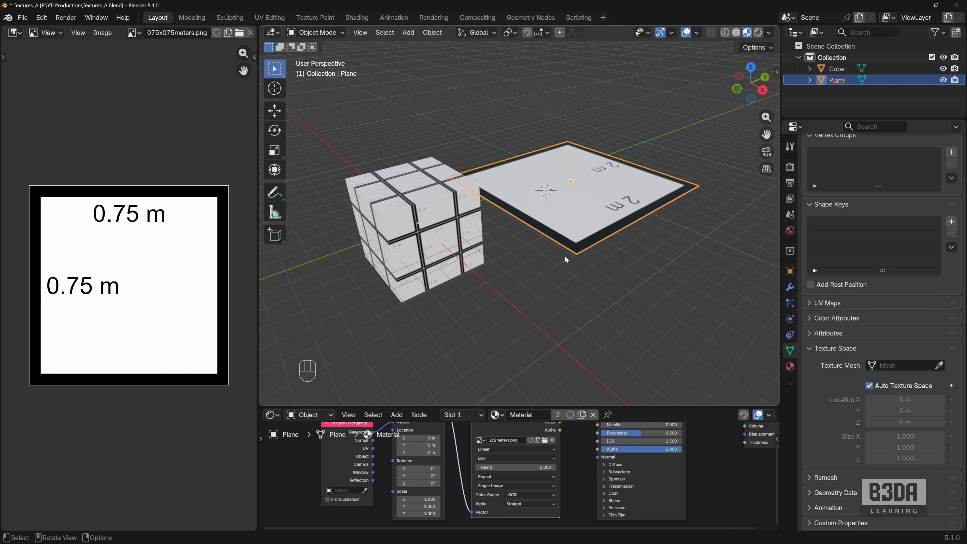
# - Rotate the plane 180° about the global Y axis and another 90° about Y to stand it upright
pyautogui.press('r')
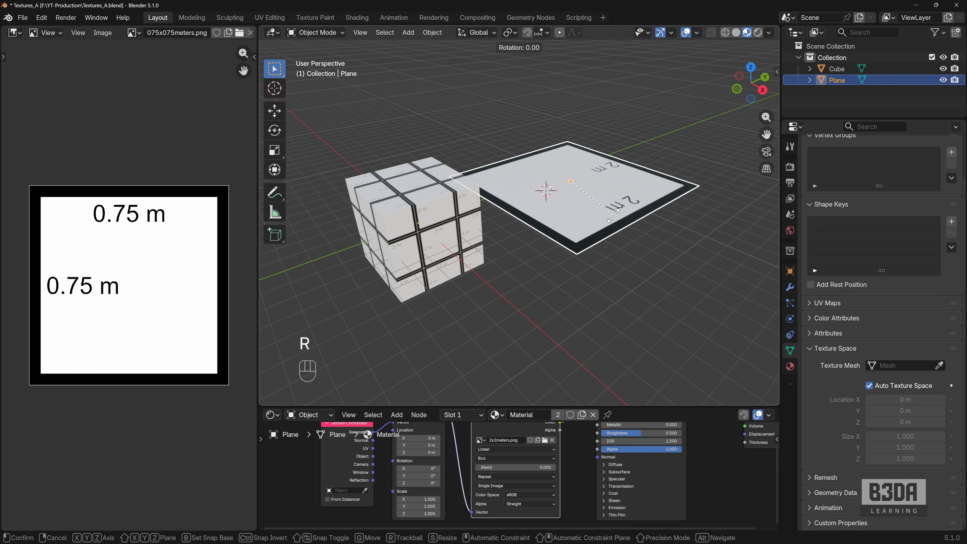
pyautogui.press('y')
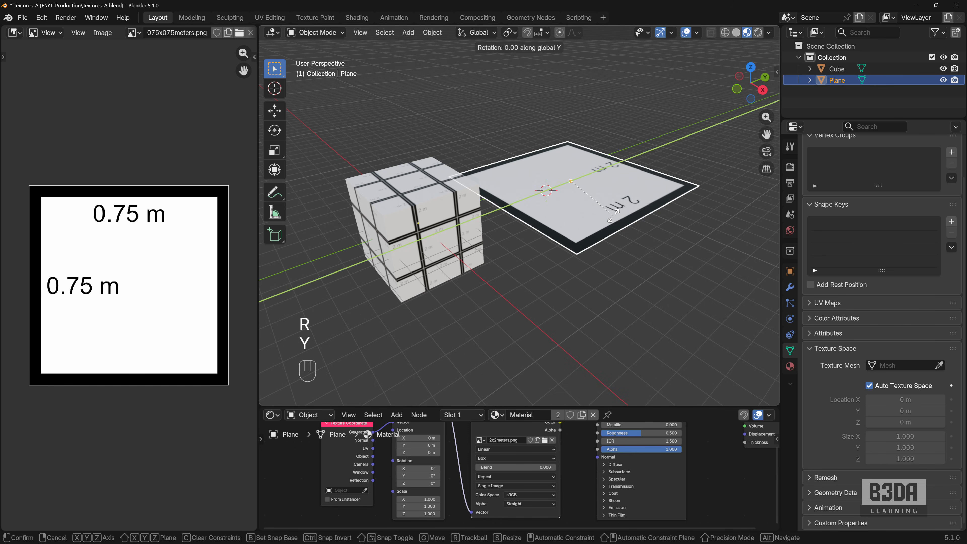
pyautogui.press('KP_1')
pyautogui.press('KP_8')
pyautogui.press('KP_0')
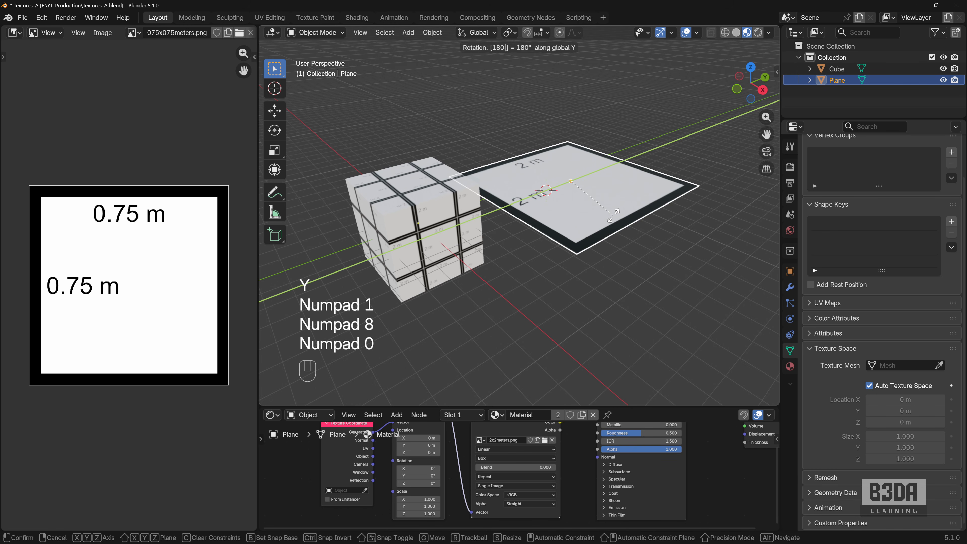
pyautogui.press('KP_Enter')
pyautogui.press('r')
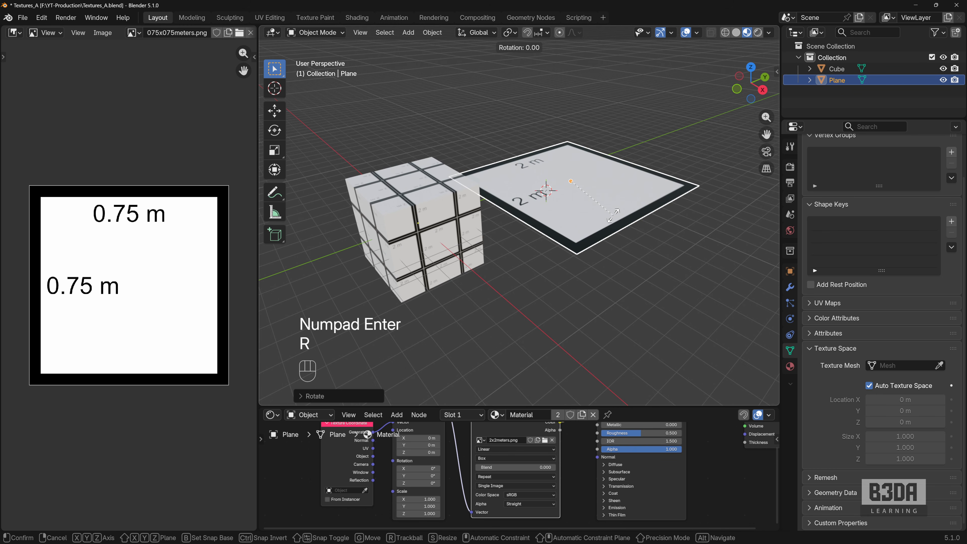
pyautogui.press('y')
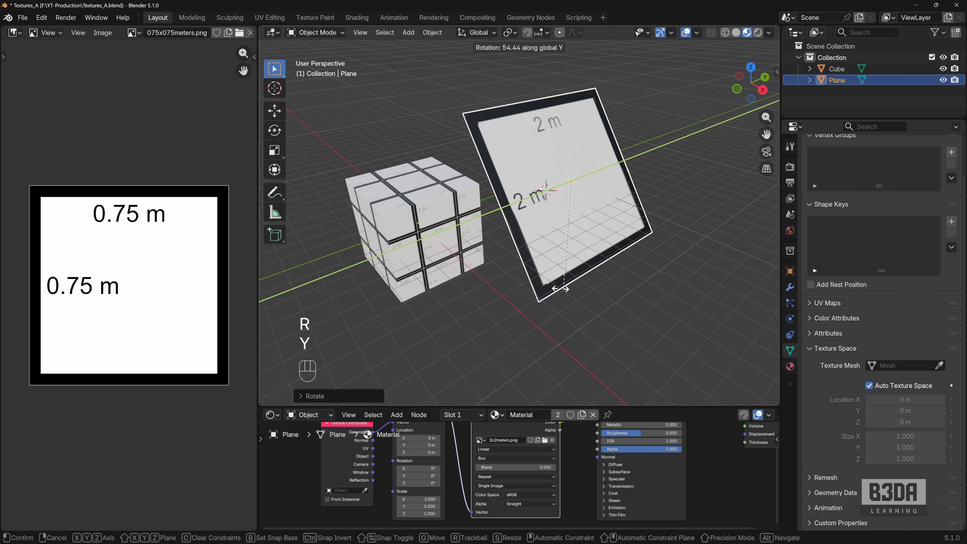
pyautogui.press('KP_9')
pyautogui.press('KP_0')
pyautogui.press('KP_Enter')
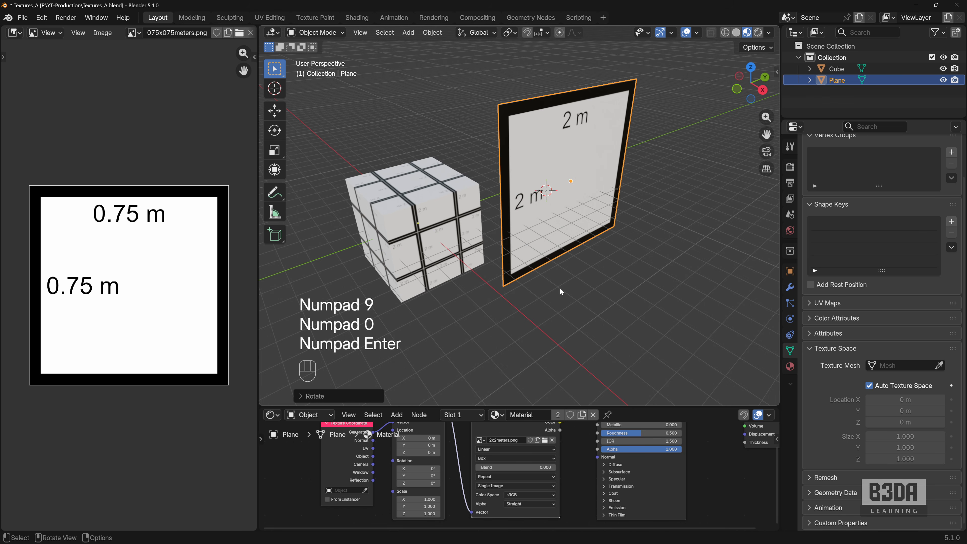
# - Move the upright plane back along the negative global X axis, just behind the cube
pyautogui.moveTo(627, 296)
pyautogui.mouseDown(button='middle')
pyautogui.moveTo(613, 281)
pyautogui.moveTo(619, 287)
pyautogui.mouseUp(button='middle')
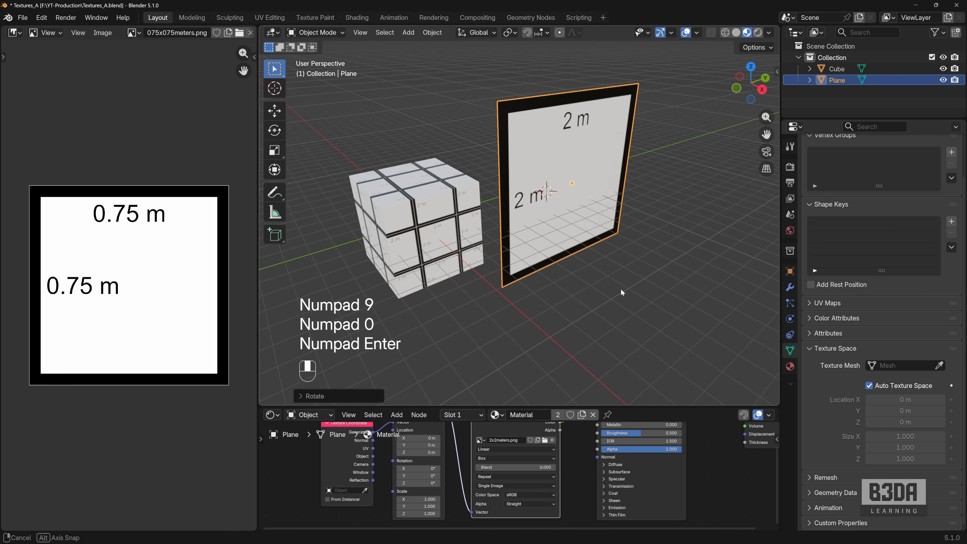
pyautogui.press('g')
pyautogui.press('x')
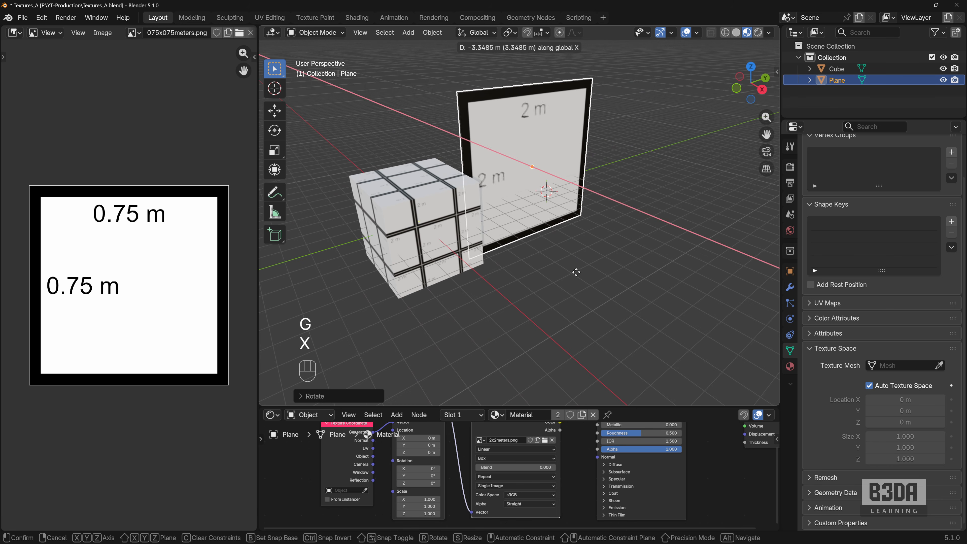
pyautogui.click(601, 272)
pyautogui.moveTo(600, 273); pyautogui.dragTo(587, 252, button='middle')
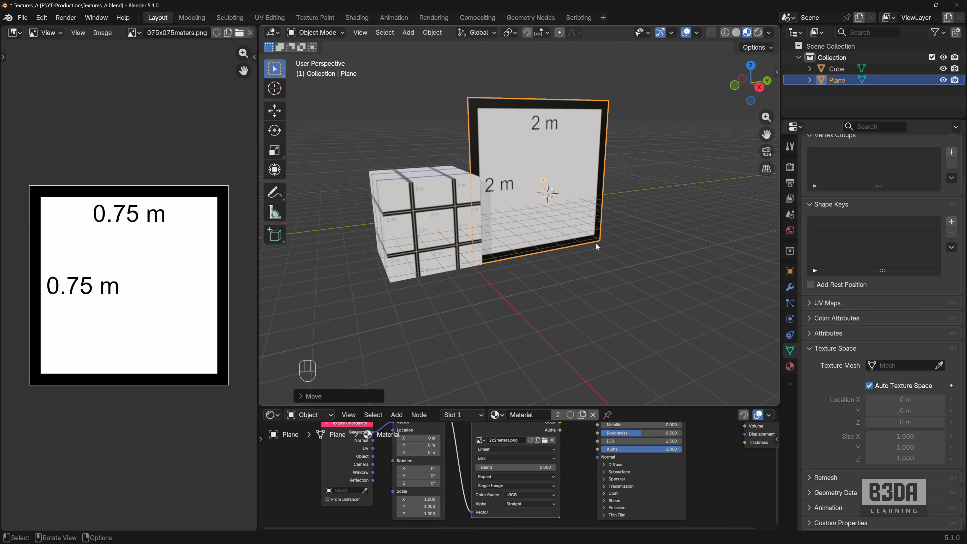
# - Compare the texture space settings of cube and plane, then apply the plane's scale and turn off its Auto Texture Space
pyautogui.click(434, 221)
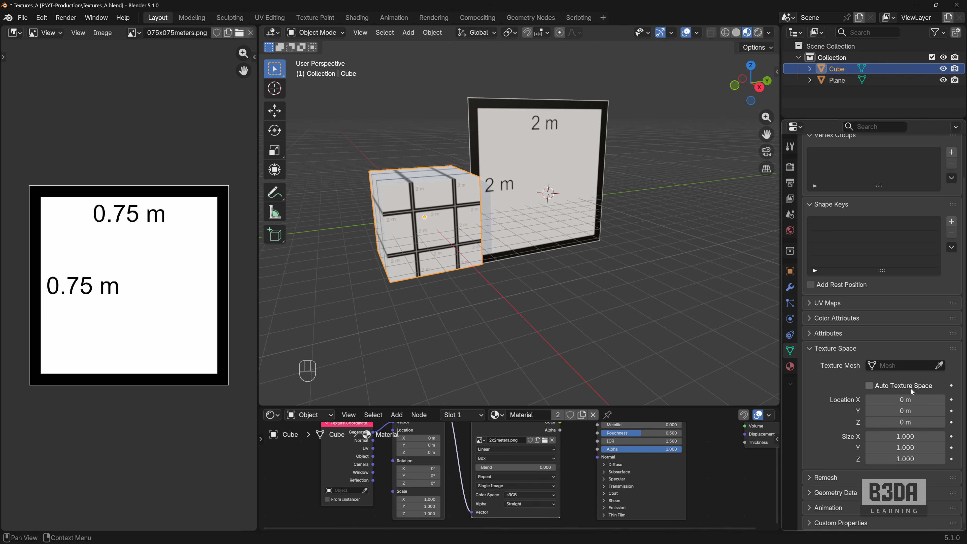
pyautogui.click(548, 157)
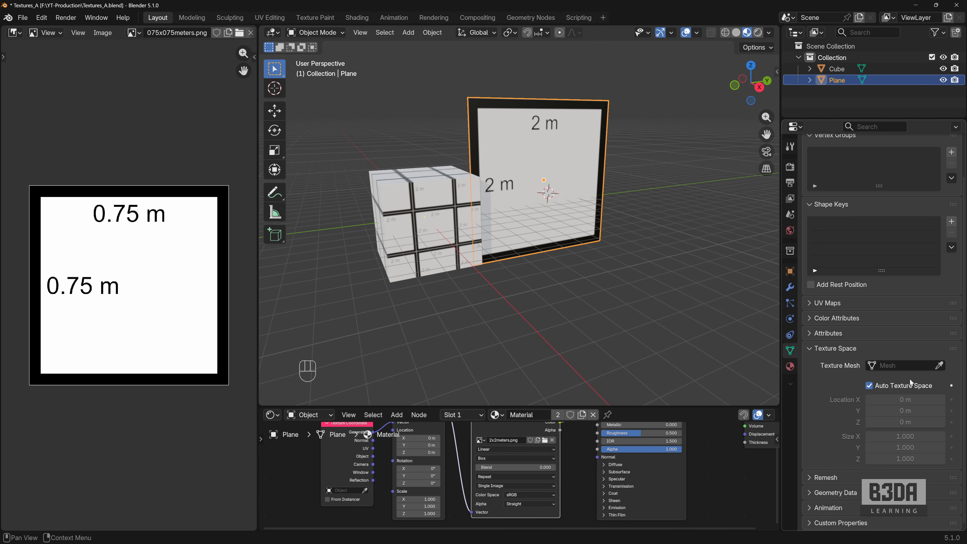
pyautogui.hotkey('ctrl', 'a')
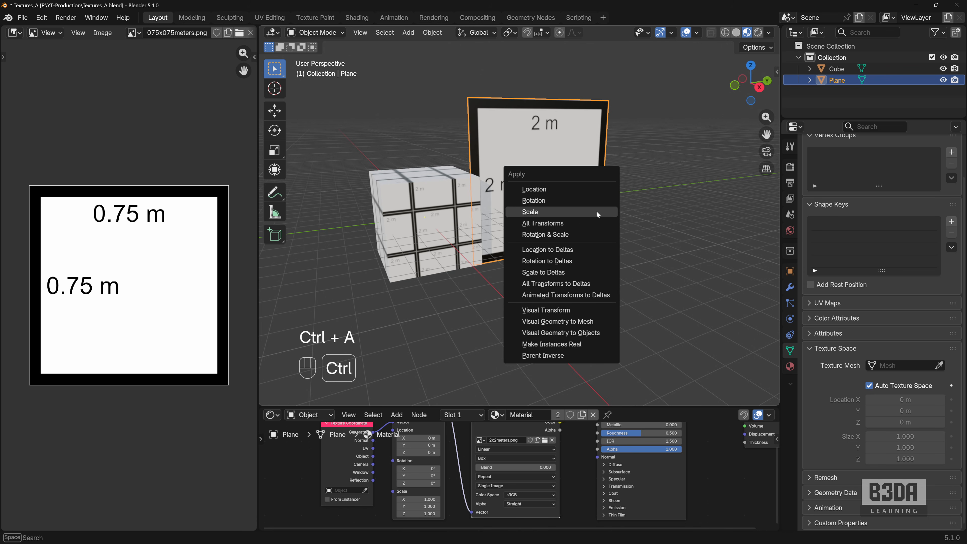
pyautogui.click(597, 212)
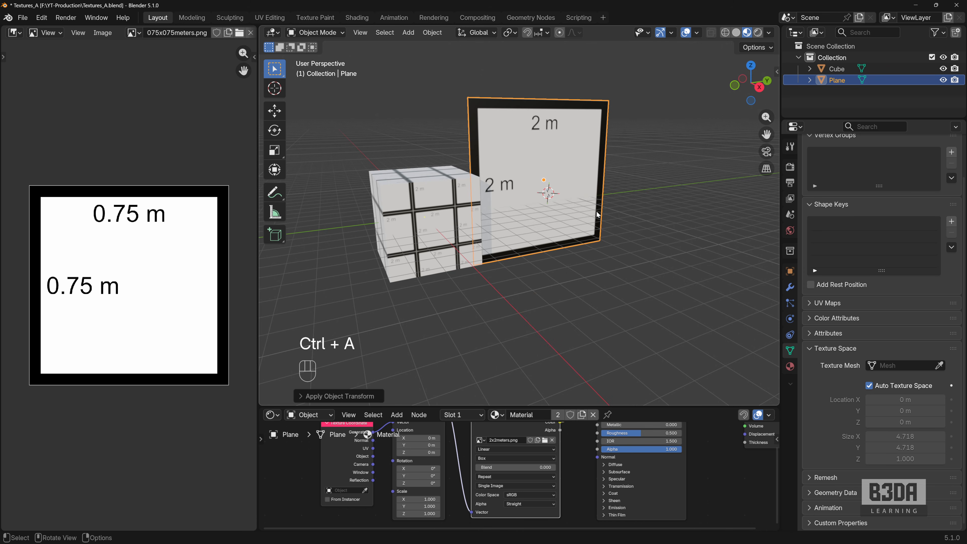
pyautogui.click(870, 388)
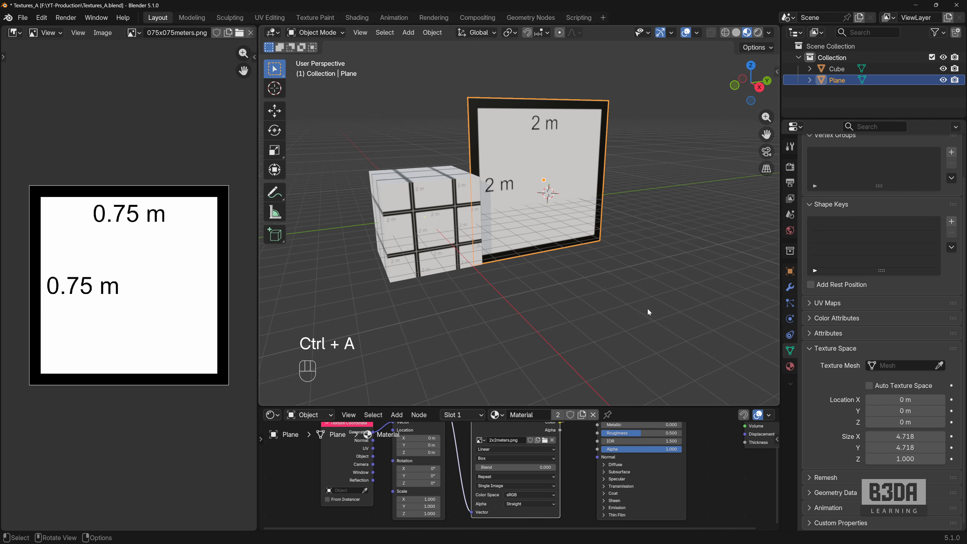
pyautogui.hotkey('ctrl', 'a')
pyautogui.click(540, 197)
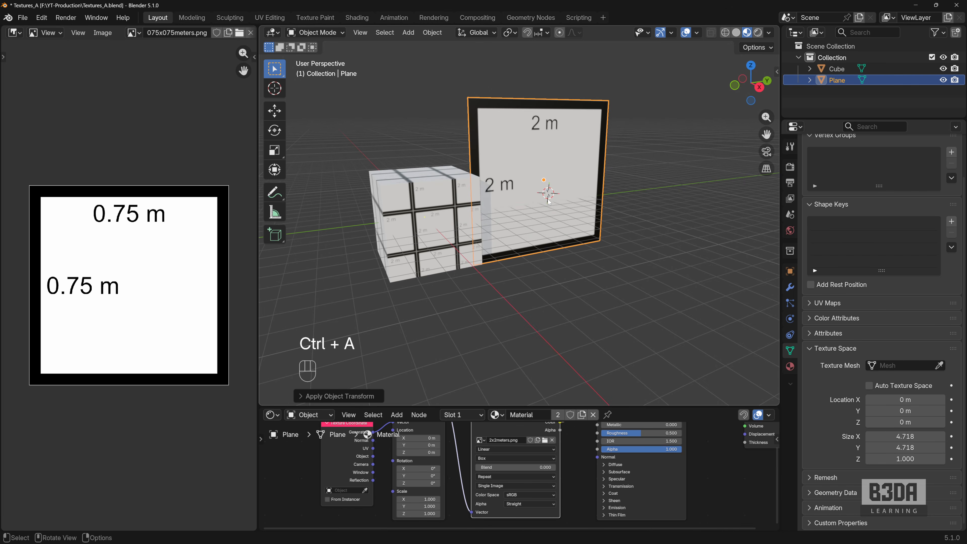
pyautogui.press('s')
pyautogui.click(663, 266)
# - Copy the plane's Z texture space size of 1.000 to X and Y, and switch to the right orthographic view
pyautogui.moveTo(662, 266); pyautogui.dragTo(669, 266, button='middle')
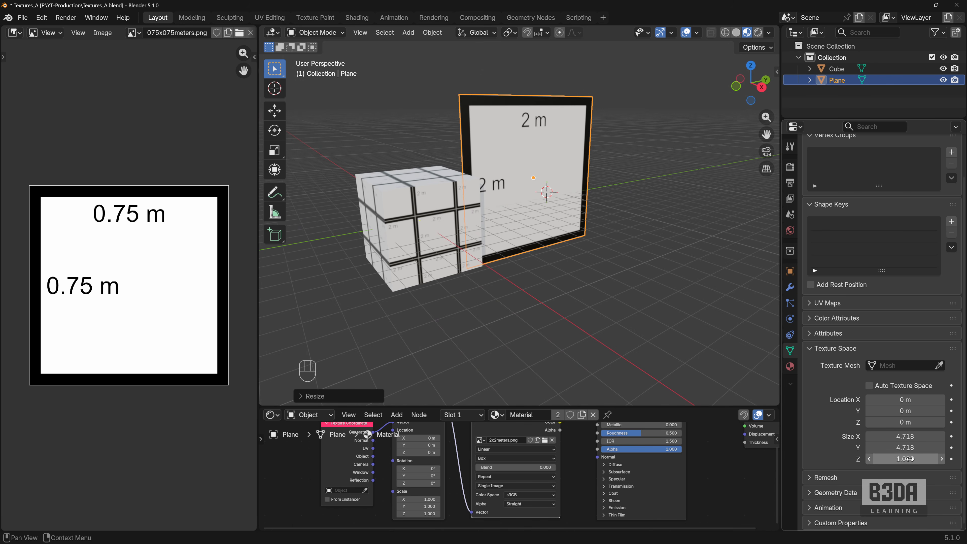
pyautogui.hotkey('ctrl', 'c')
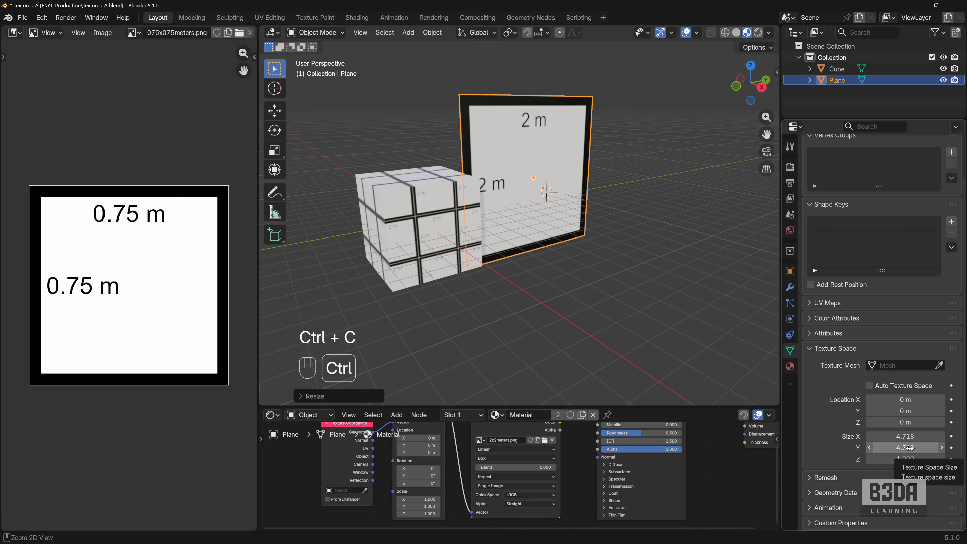
pyautogui.hotkey('ctrl', 'v')
pyautogui.hotkey('ctrl', 'v')
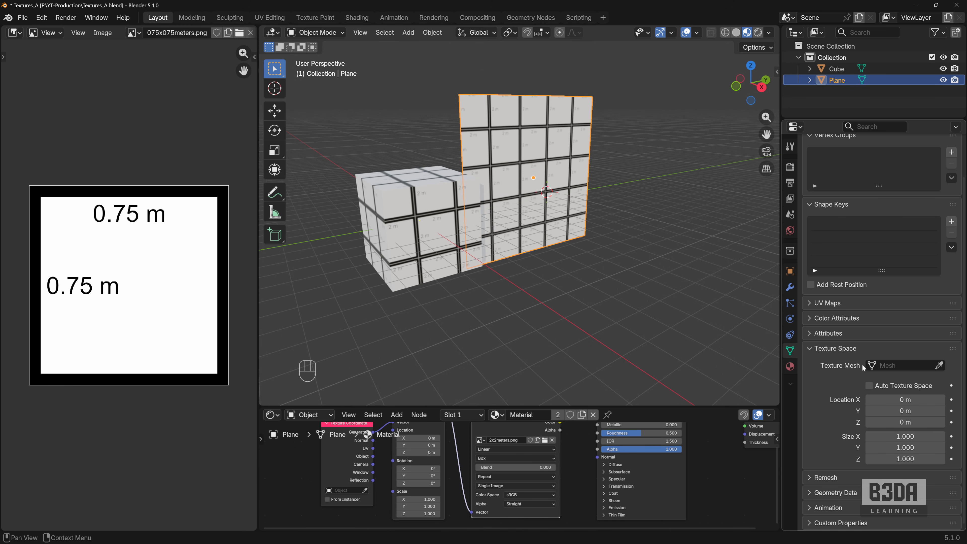
pyautogui.moveTo(619, 197); pyautogui.dragTo(573, 189, button='middle')
pyautogui.press('KP_3')
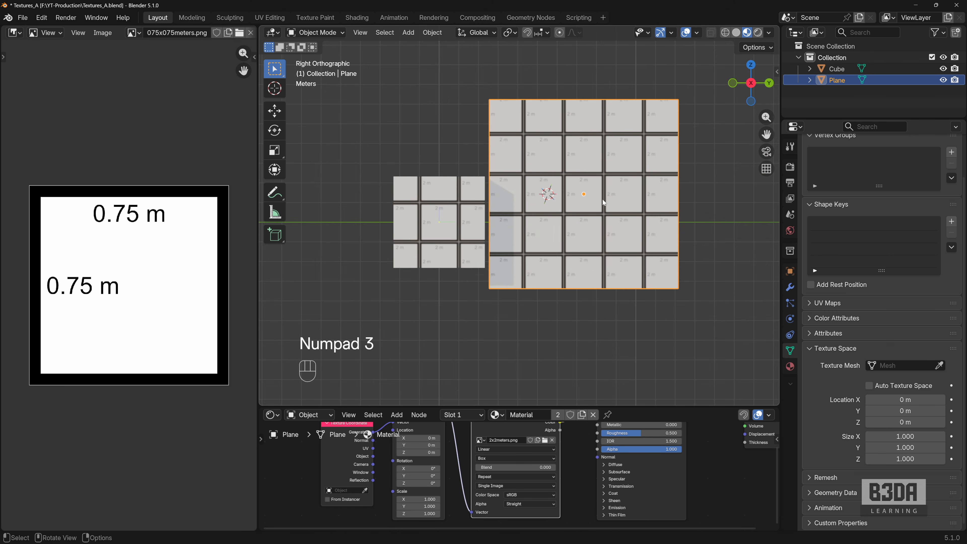
# - Move the plane up about 0.61 m along the global Z axis
pyautogui.scroll(1, 603, 199)
pyautogui.press('g')
pyautogui.press('z')
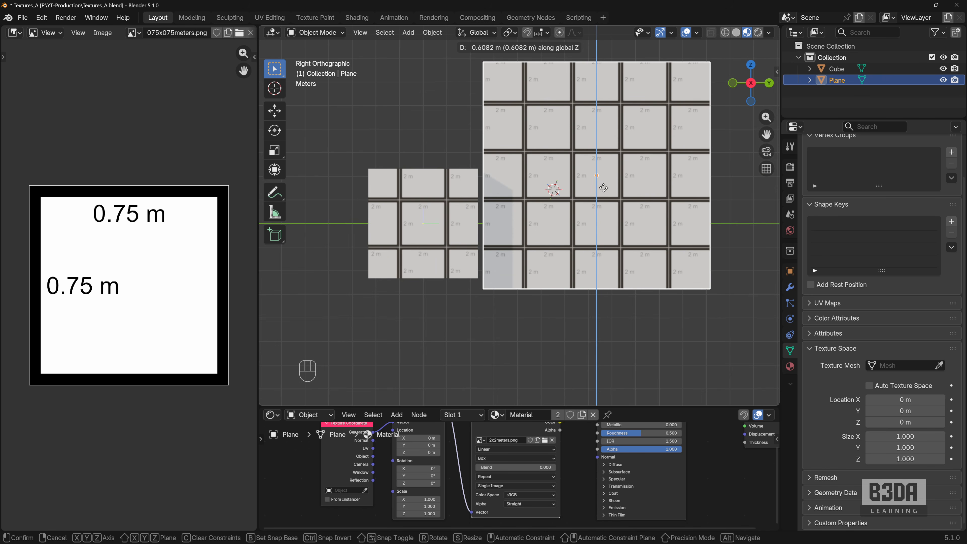
pyautogui.click(604, 188)
pyautogui.moveTo(603, 187); pyautogui.dragTo(535, 247, button='middle')
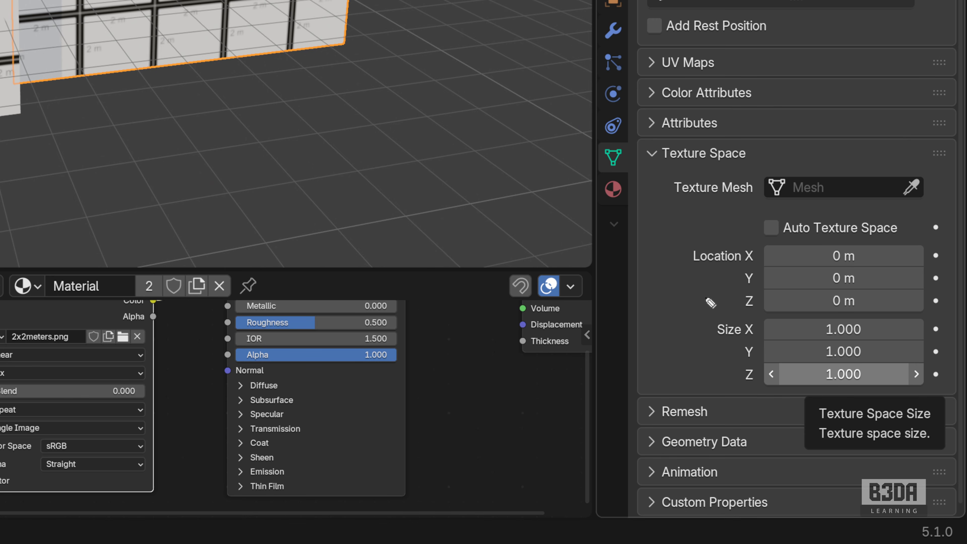
pyautogui.moveTo(685, 310)
pyautogui.mouseDown()
pyautogui.moveTo(883, 304)
pyautogui.moveTo(940, 372)
pyautogui.moveTo(809, 401)
pyautogui.moveTo(685, 319)
pyautogui.moveTo(693, 316)
pyautogui.mouseUp()
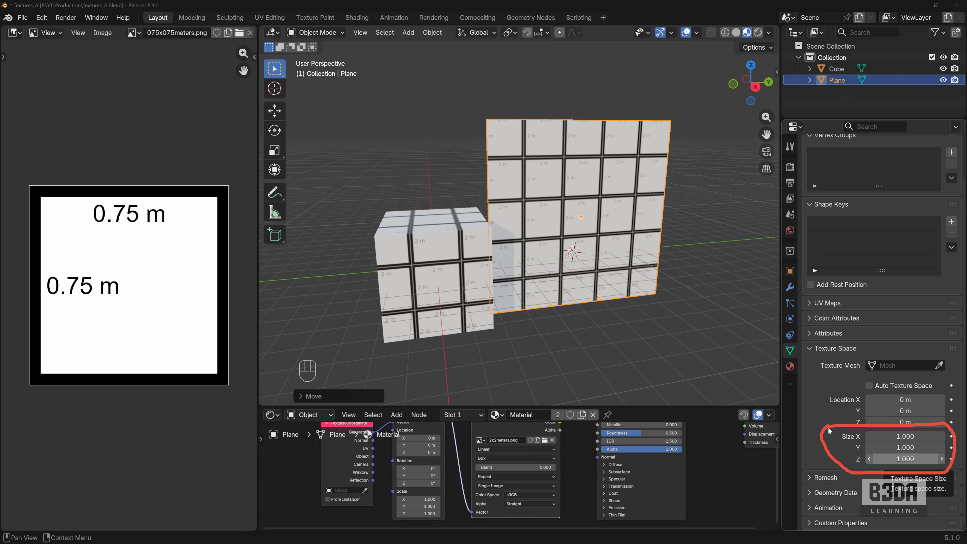
pyautogui.press('Escape')
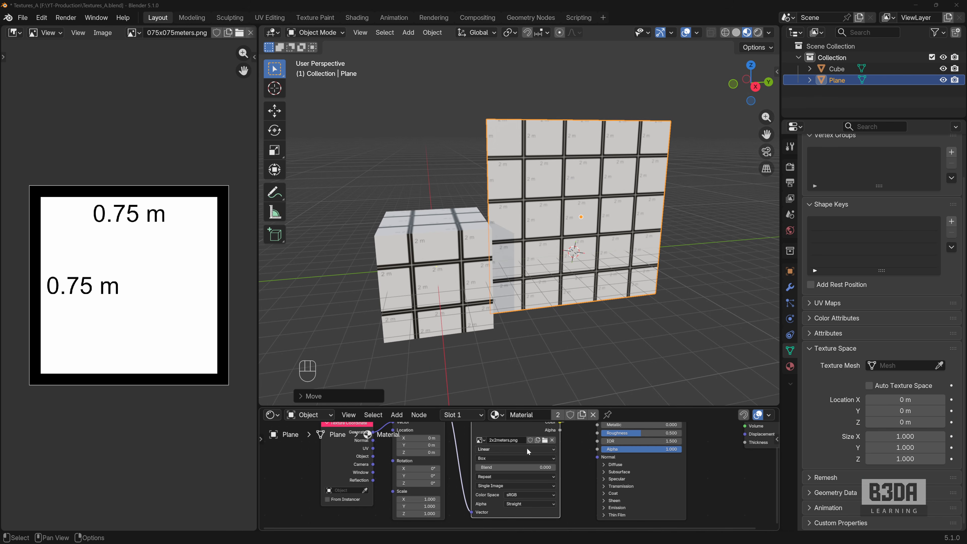
# - Switch the material's image texture to 1x1meters.png and inspect the tiling on the cube and plane
pyautogui.click(480, 440)
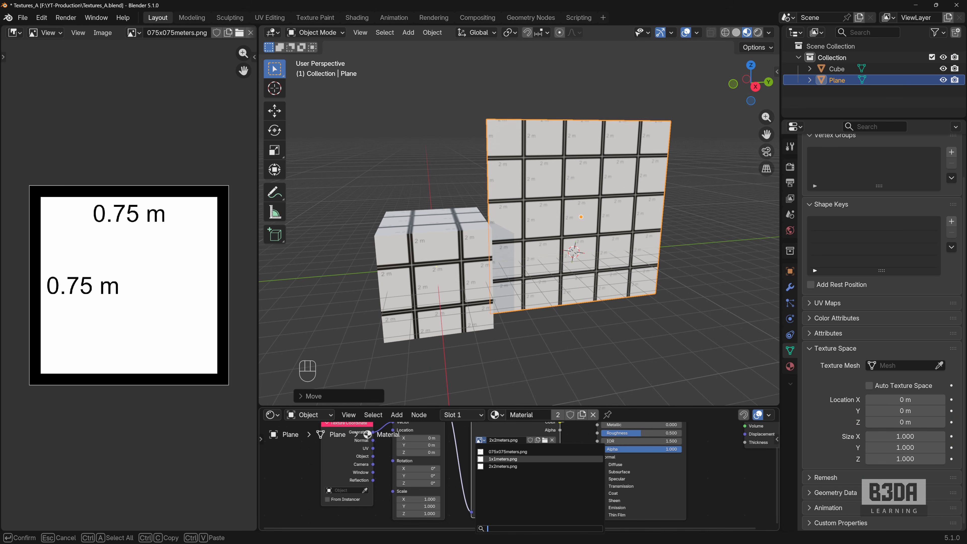
pyautogui.click(502, 458)
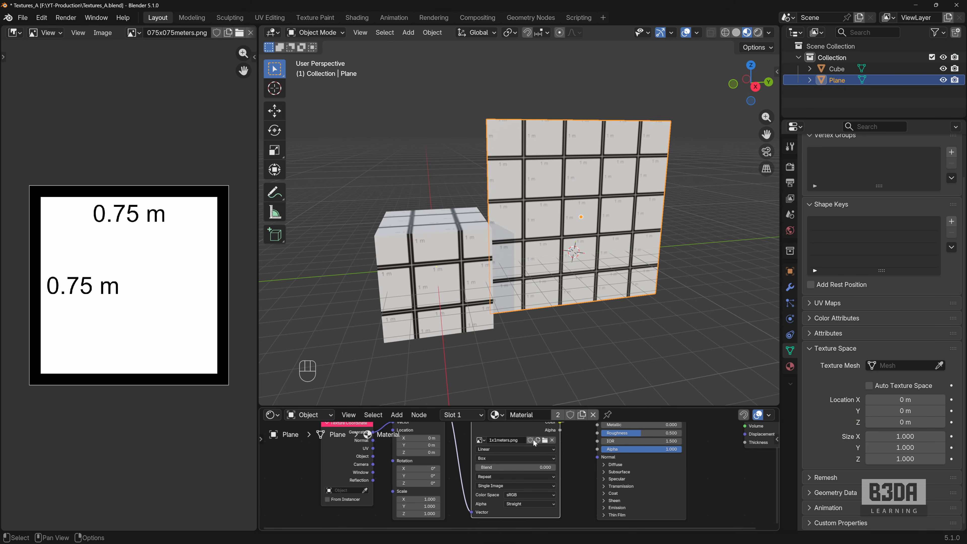
pyautogui.scroll(1, 515, 296)
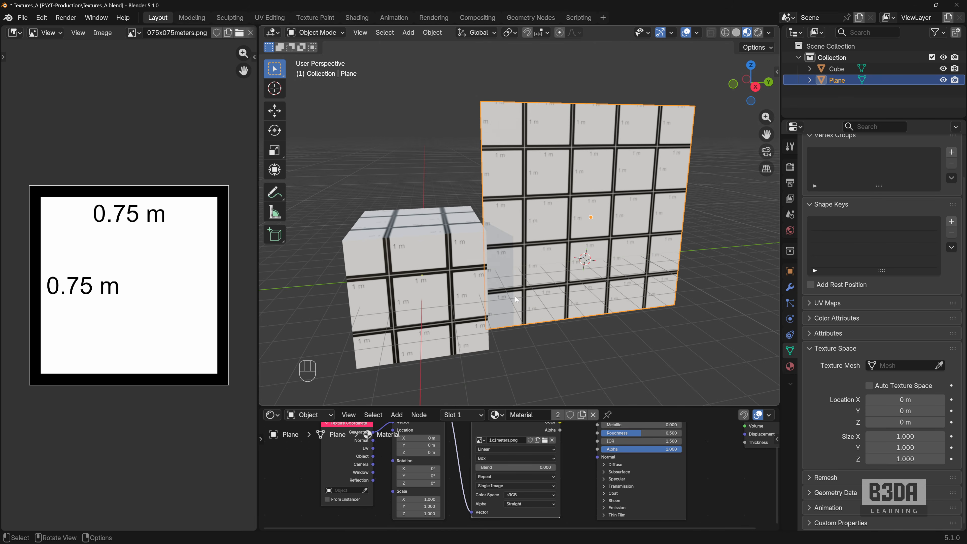
pyautogui.moveTo(524, 297); pyautogui.dragTo(467, 256, button='middle')
pyautogui.scroll(3, 458, 295)
pyautogui.scroll(-2, 459, 295)
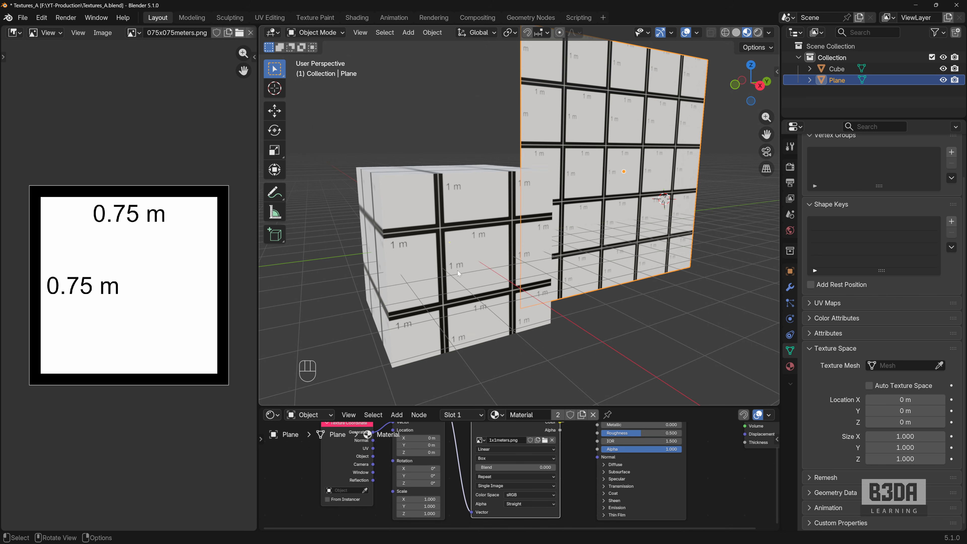
pyautogui.keyDown('shift'); pyautogui.moveTo(456, 259); pyautogui.dragTo(465, 269, button='middle'); pyautogui.keyUp('shift')
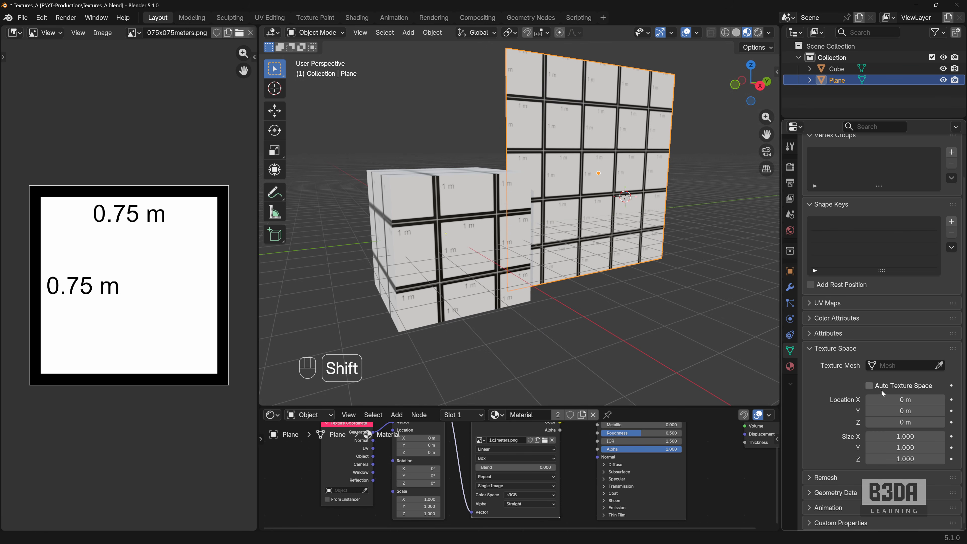
# - Set the plane's texture space size to 0.5 on X, Y and Z
pyautogui.click(913, 437)
pyautogui.write('0.5')
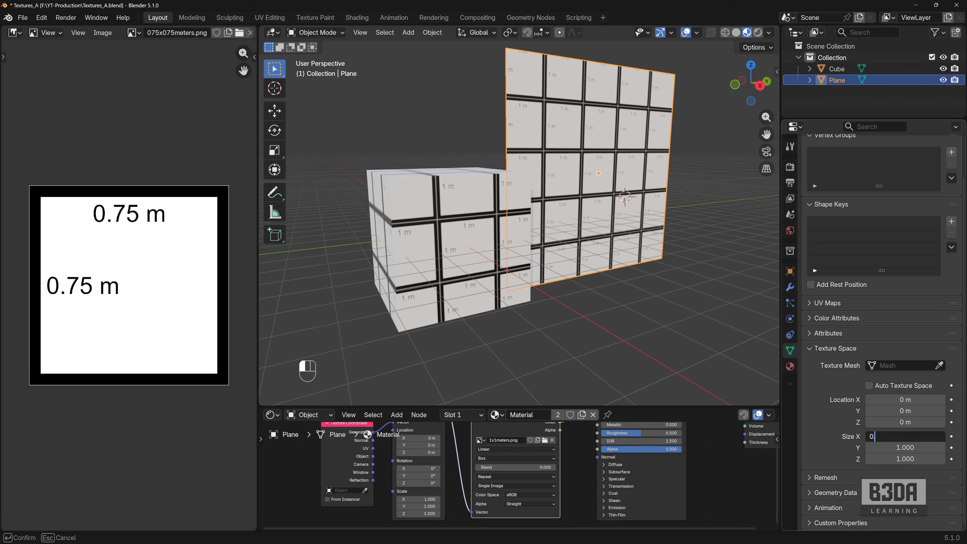
pyautogui.press('Return')
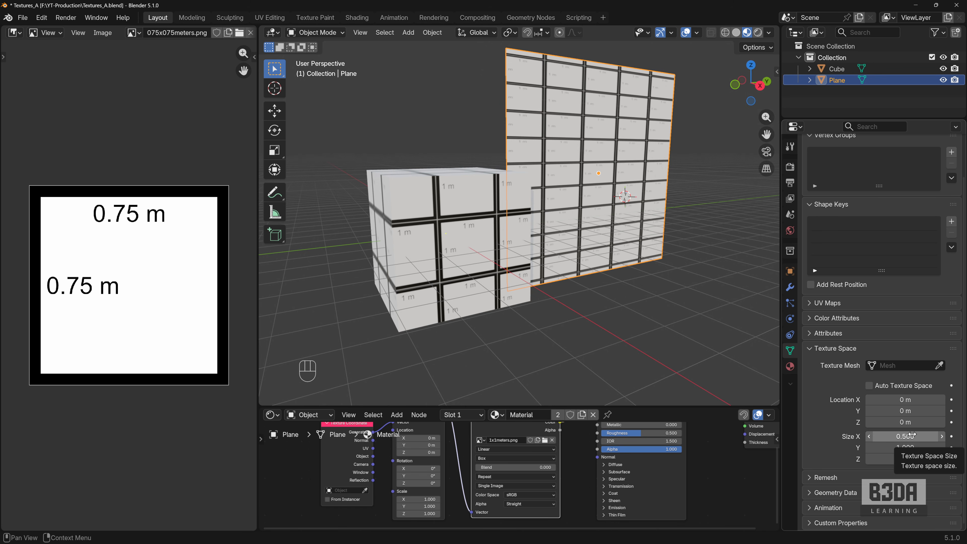
pyautogui.hotkey('ctrl', 'c')
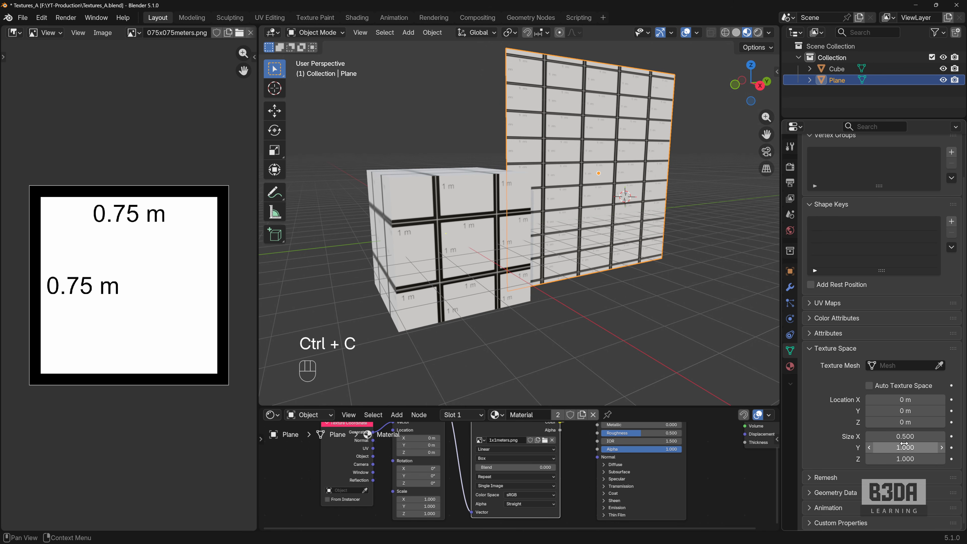
pyautogui.hotkey('ctrl', 'shift', '\\')
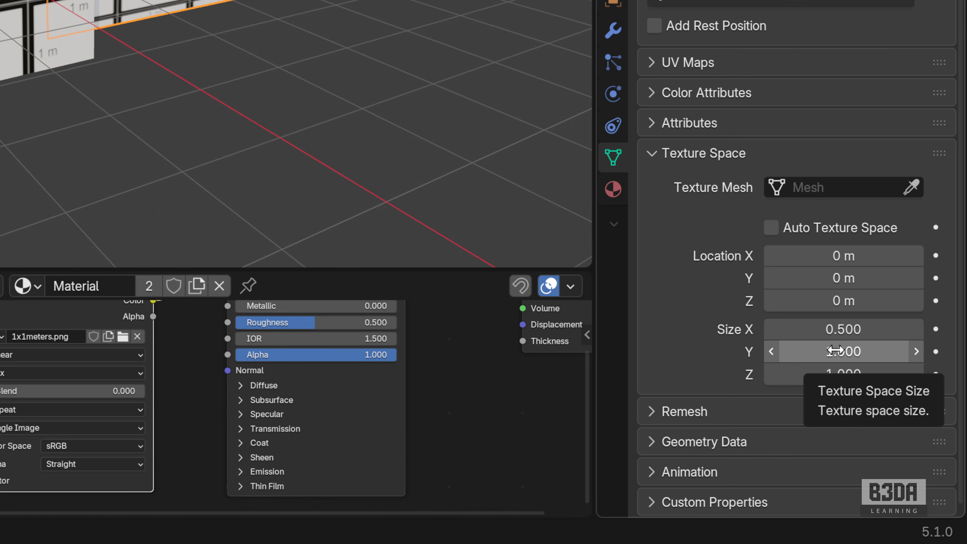
pyautogui.hotkey('ctrl', 'v')
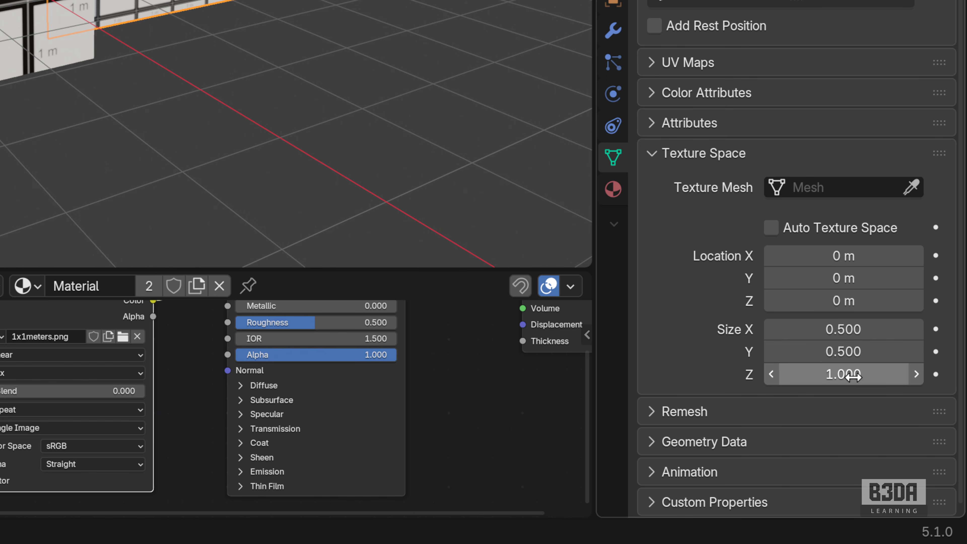
pyautogui.hotkey('ctrl', 'v')
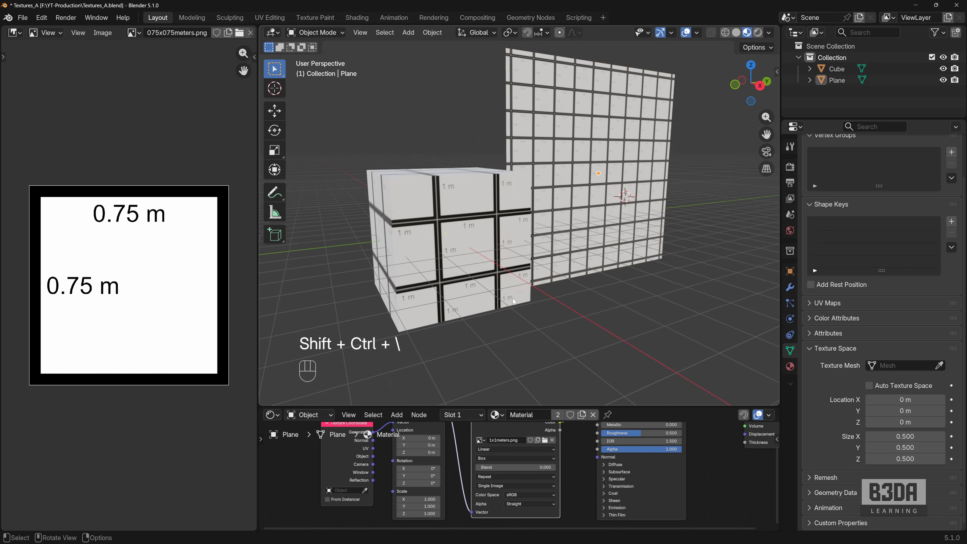
# - Set the cube's texture space size to 0.5 on X, Y and Z
pyautogui.click(470, 252)
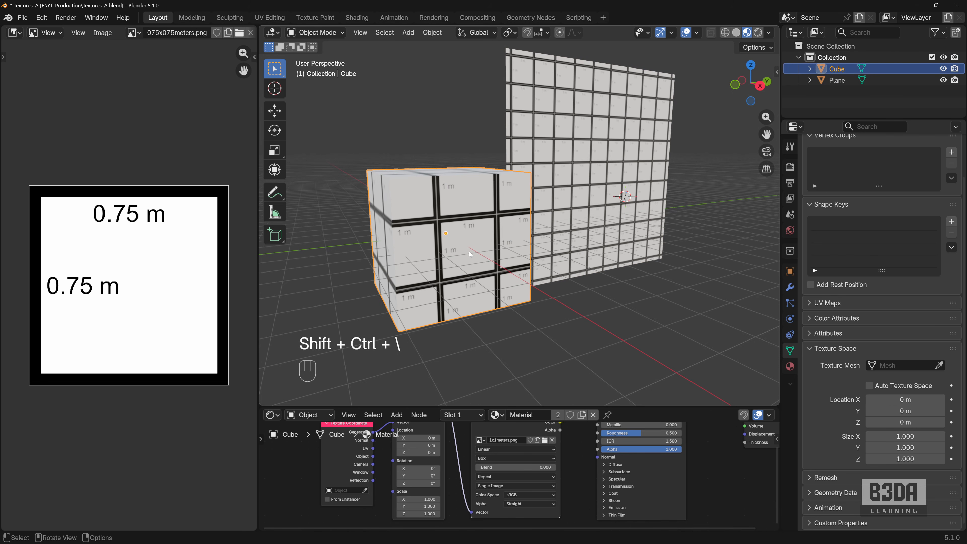
pyautogui.doubleClick(905, 436)
pyautogui.write('0.75')
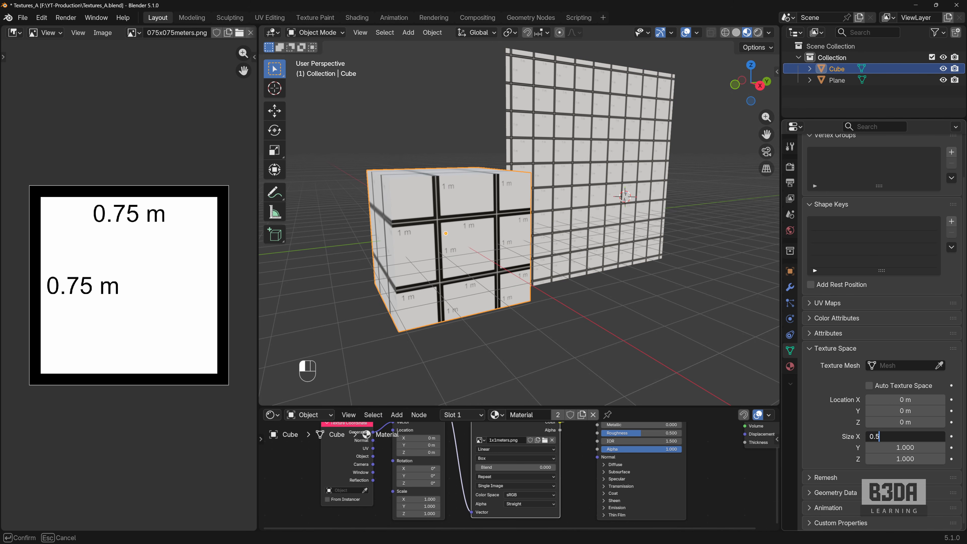
pyautogui.press('Return')
pyautogui.hotkey('ctrl', 'c')
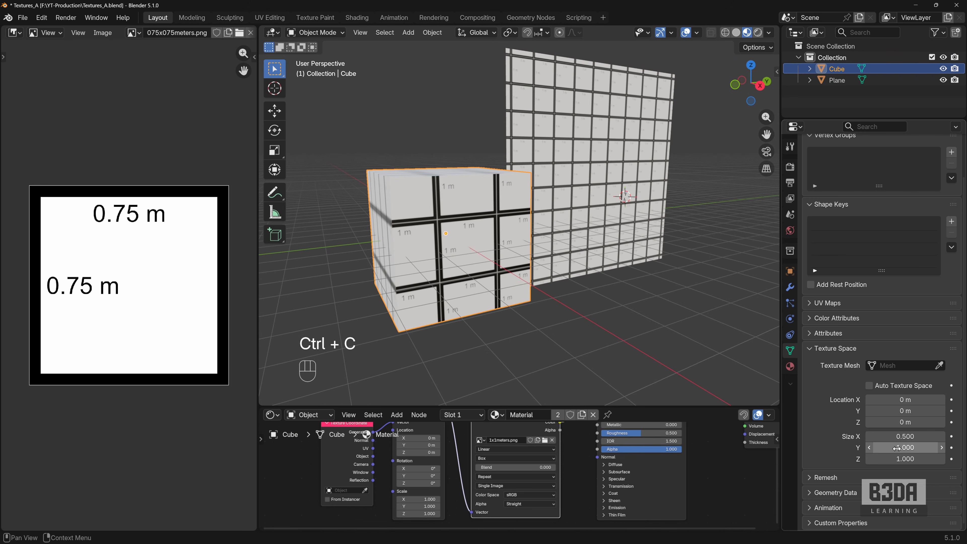
pyautogui.hotkey('ctrl', 'v')
pyautogui.hotkey('ctrl', 'v')
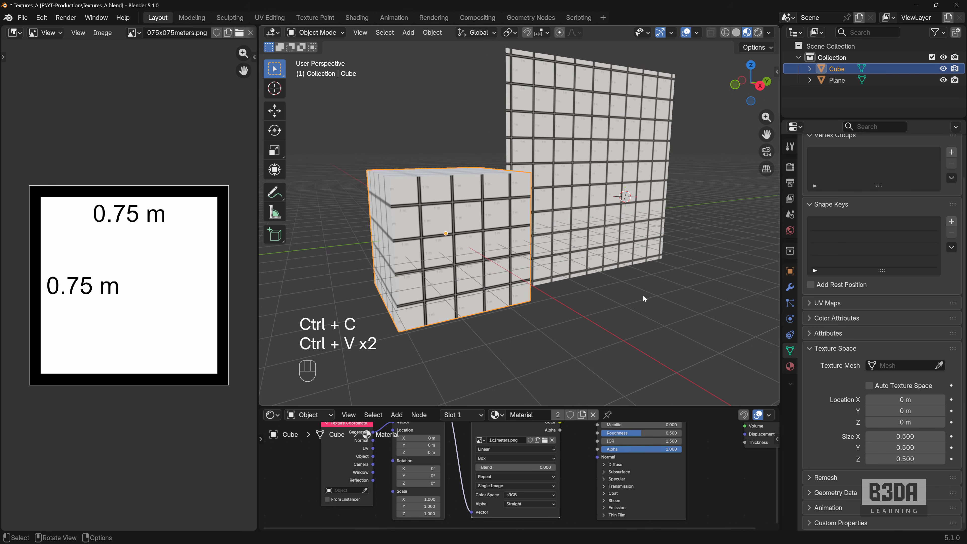
# - Measure two vertical edges of the cube from corner to corner, snapping to the vertices
pyautogui.moveTo(642, 294); pyautogui.dragTo(667, 308, button='middle')
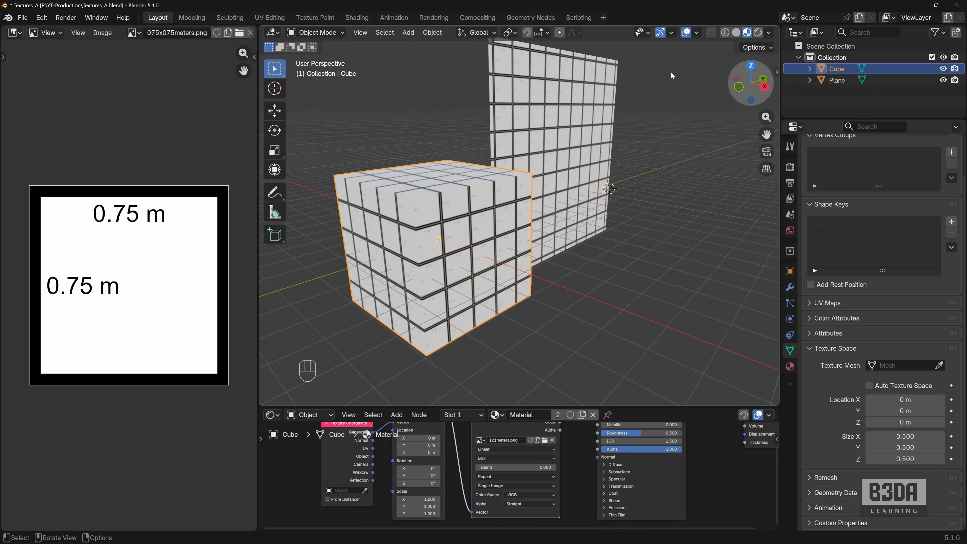
pyautogui.click(274, 212)
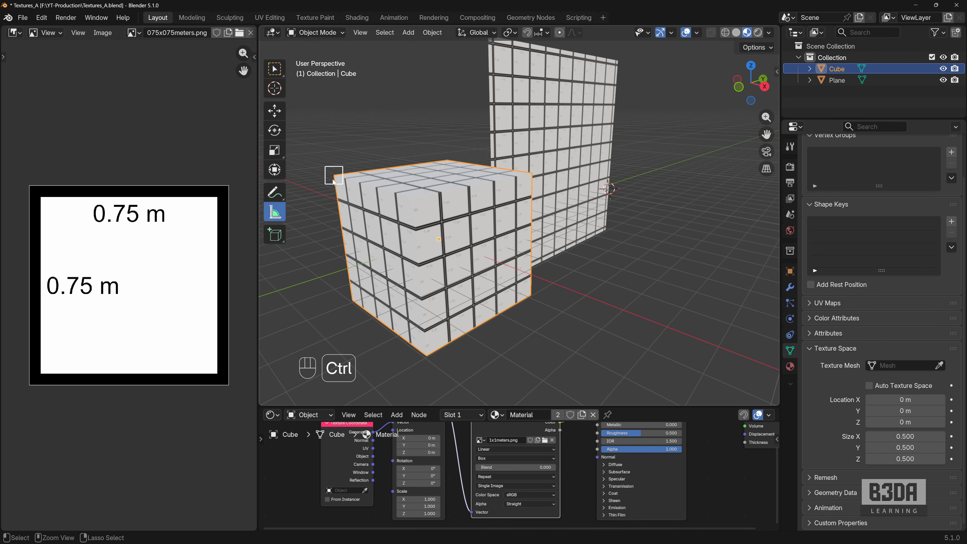
pyautogui.keyDown('ctrl'); pyautogui.moveTo(331, 174); pyautogui.dragTo(348, 303); pyautogui.keyUp('ctrl')
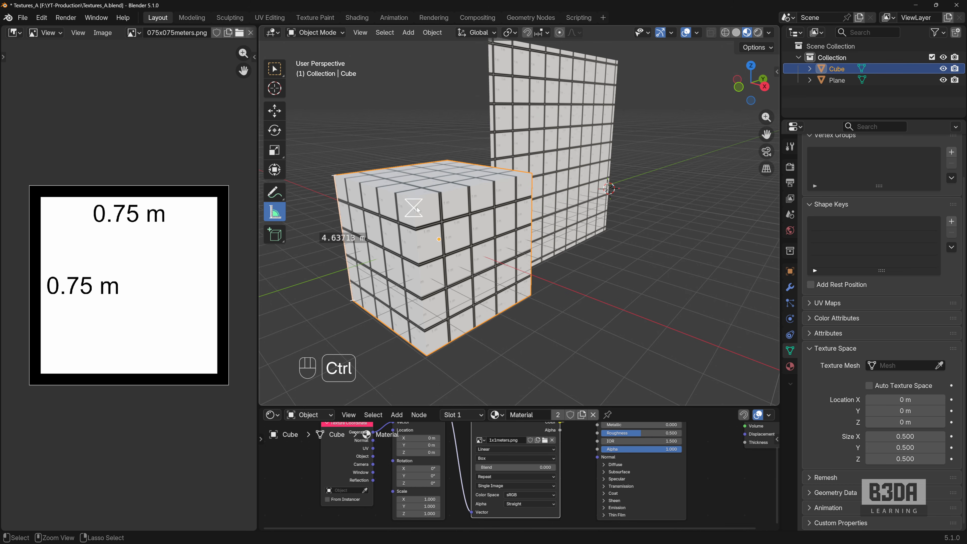
pyautogui.keyDown('ctrl'); pyautogui.moveTo(413, 198); pyautogui.dragTo(425, 353); pyautogui.keyUp('ctrl')
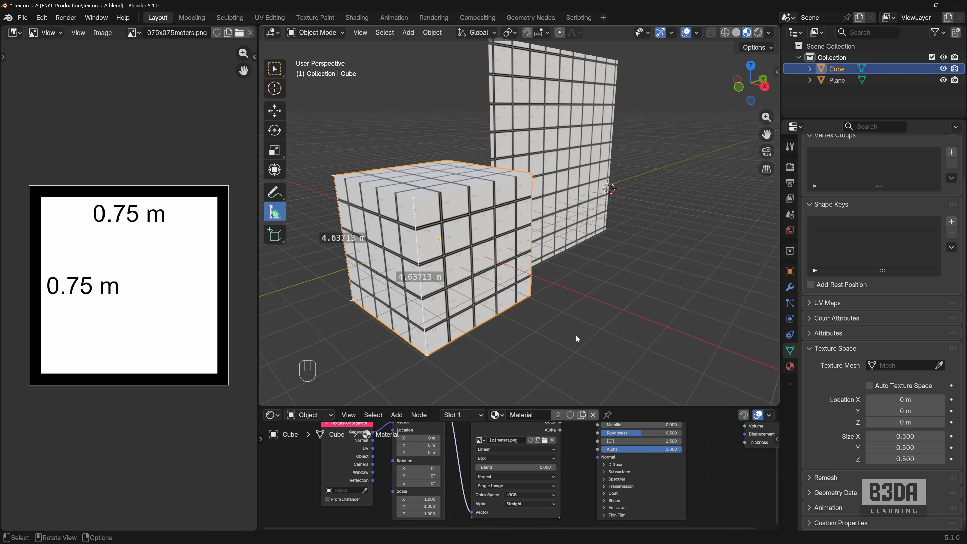
# - Set the cube's dimensions to 4 m on X, Y and Z, then deselect it and close the transform values
pyautogui.moveTo(576, 335)
pyautogui.mouseDown(button='middle')
pyautogui.moveTo(501, 320)
pyautogui.moveTo(457, 338)
pyautogui.moveTo(529, 324)
pyautogui.moveTo(572, 340)
pyautogui.moveTo(572, 328)
pyautogui.mouseUp(button='middle')
pyautogui.scroll(1, 568, 338)
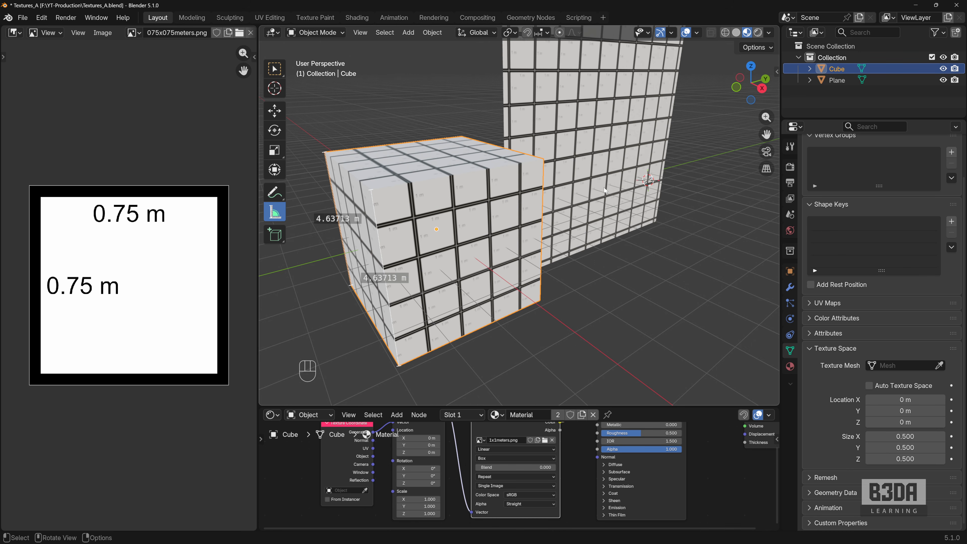
pyautogui.press('n')
pyautogui.click(686, 242)
pyautogui.write('4')
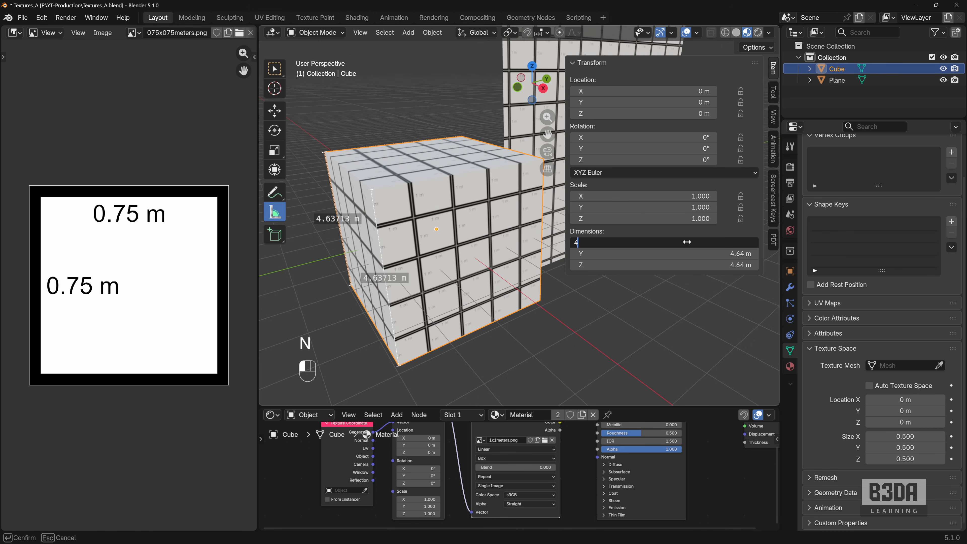
pyautogui.press('Return')
pyautogui.hotkey('ctrl', 'c')
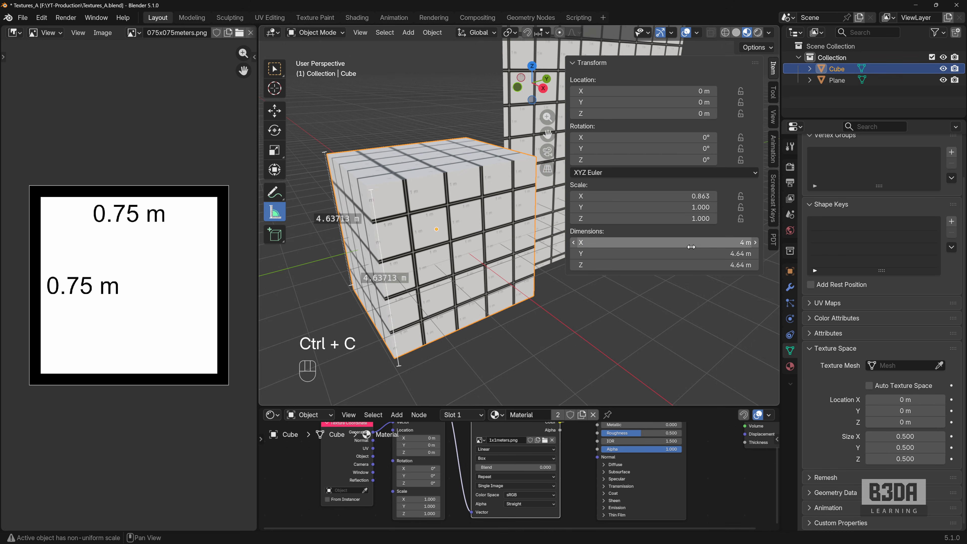
pyautogui.hotkey('ctrl', 'v')
pyautogui.hotkey('ctrl', 'v')
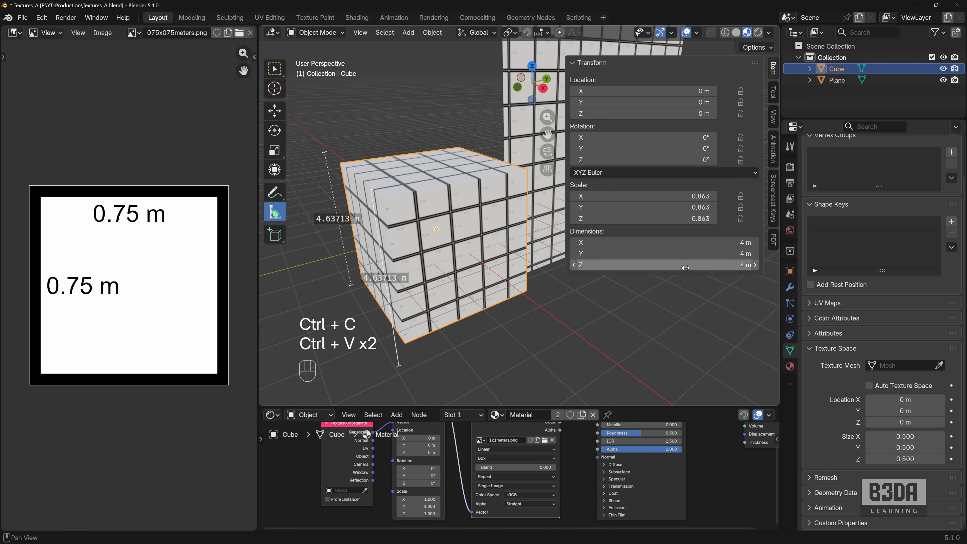
pyautogui.click(723, 321)
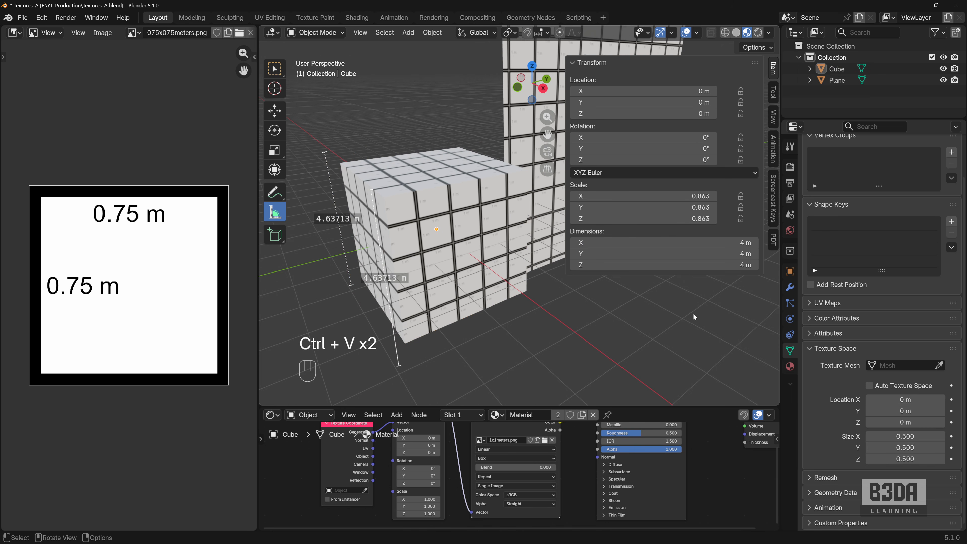
pyautogui.press('Escape')
# - Delete both outdated ruler measurements beside the cube
pyautogui.moveTo(638, 321); pyautogui.dragTo(565, 323, button='middle')
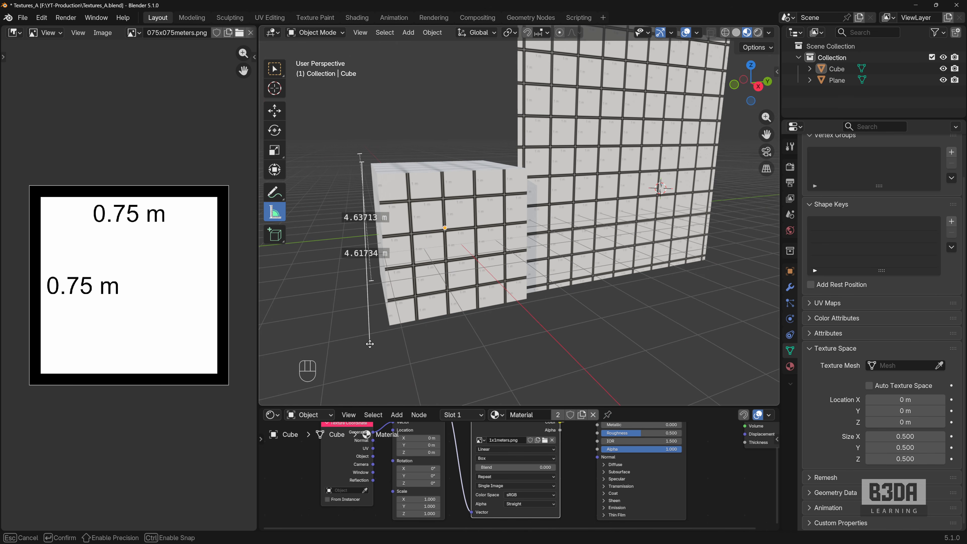
pyautogui.press('Delete')
pyautogui.press('Delete')
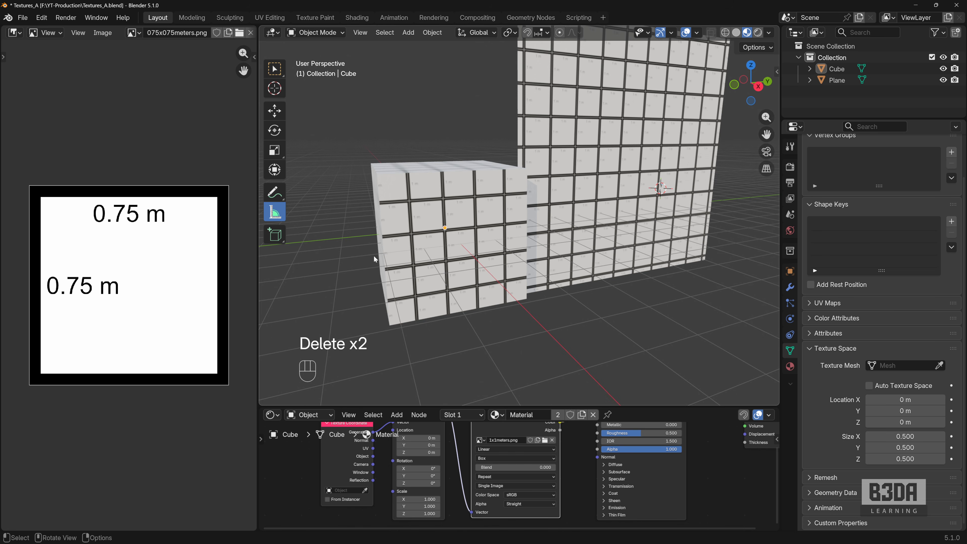
# - Measure two vertical edges and one bottom edge of the resized cube, then delete the ruler on the rear vertical edge
pyautogui.moveTo(391, 199); pyautogui.dragTo(392, 214, button='middle')
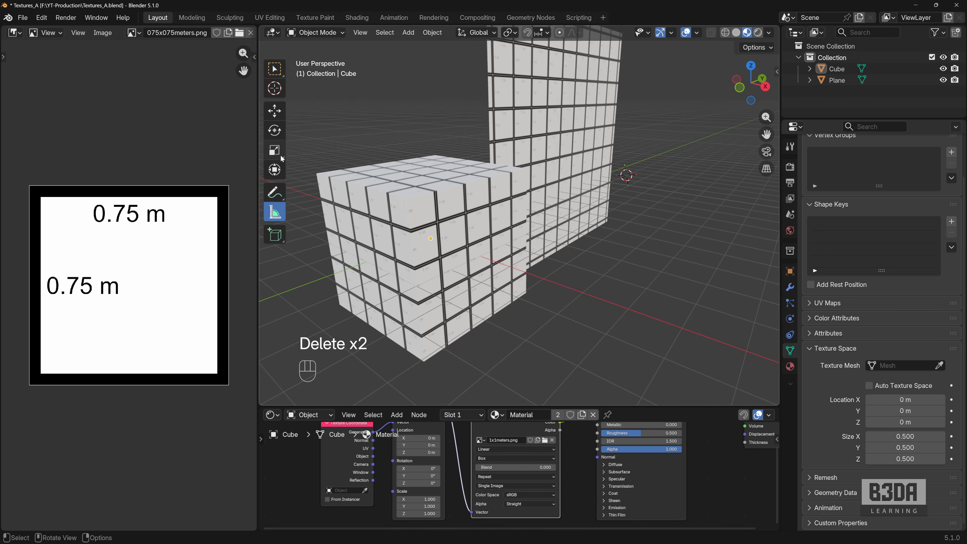
pyautogui.keyDown('ctrl'); pyautogui.moveTo(407, 198); pyautogui.dragTo(424, 360); pyautogui.keyUp('ctrl')
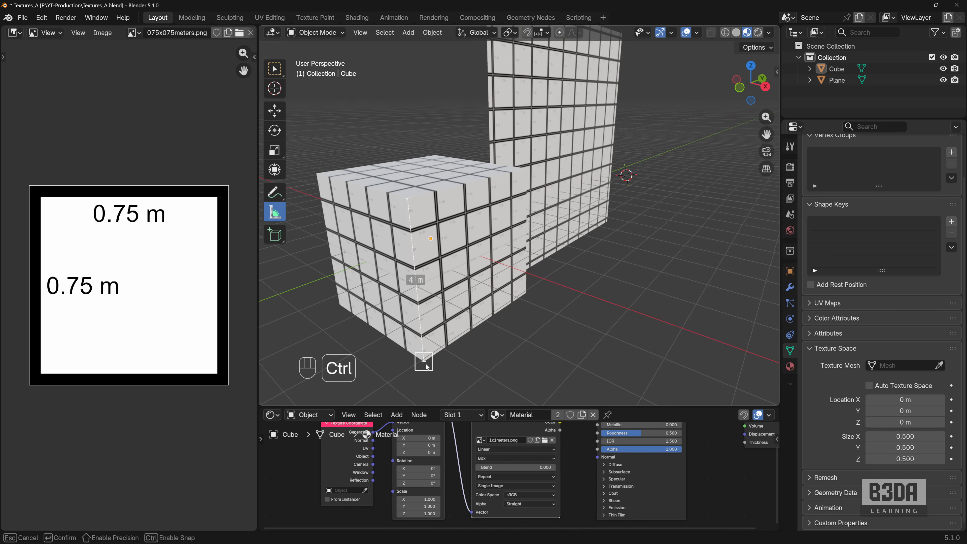
pyautogui.keyDown('ctrl'); pyautogui.moveTo(317, 174); pyautogui.dragTo(339, 304); pyautogui.keyUp('ctrl')
pyautogui.moveTo(489, 314); pyautogui.dragTo(414, 345, button='middle')
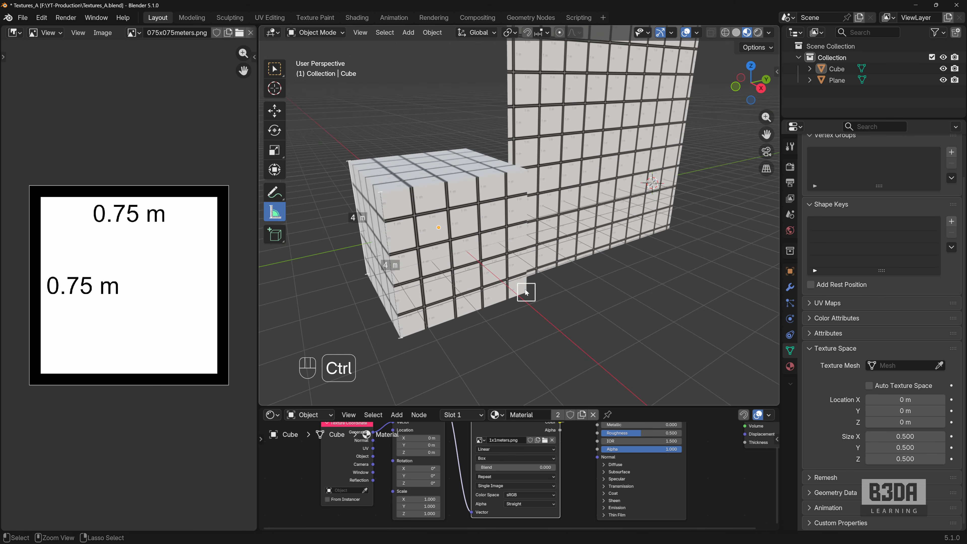
pyautogui.keyDown('ctrl'); pyautogui.moveTo(526, 293); pyautogui.dragTo(400, 337); pyautogui.keyUp('ctrl')
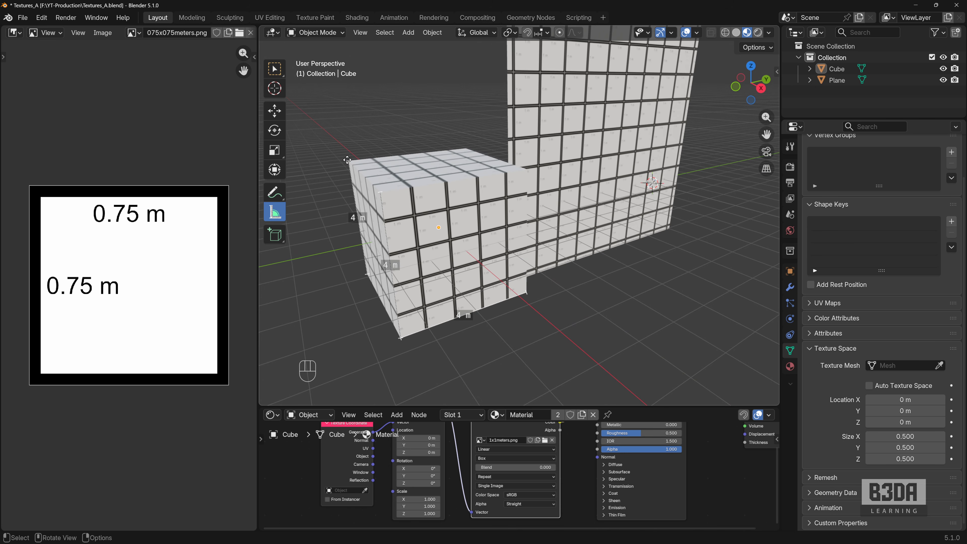
pyautogui.moveTo(347, 160); pyautogui.dragTo(328, 171)
pyautogui.press('Delete')
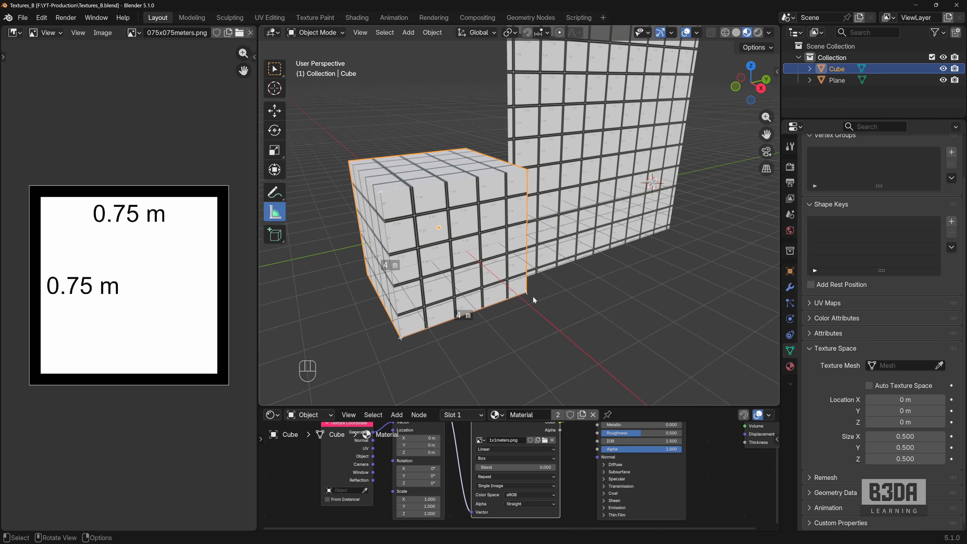
# - Apply the scale transform to the cube, and apply it to the plane as well
pyautogui.hotkey('ctrl', 'a')
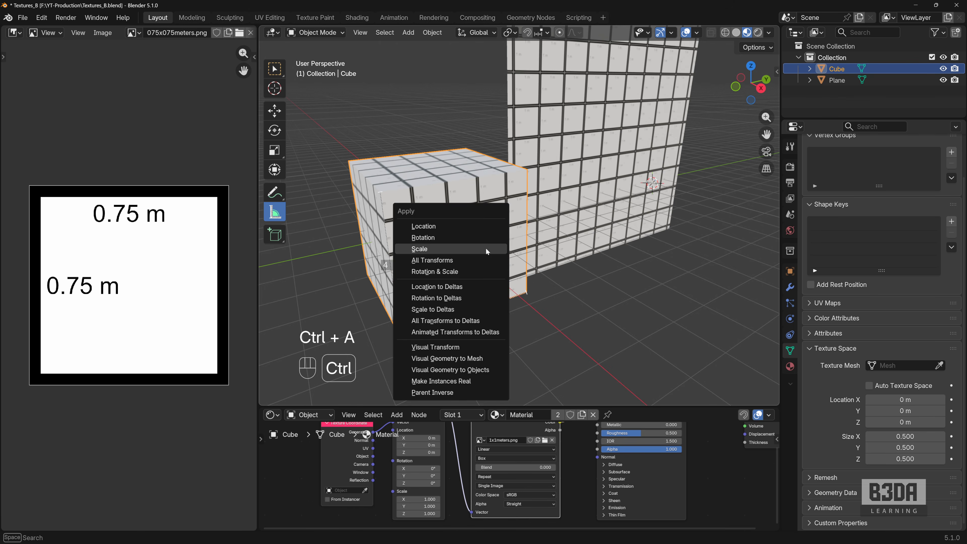
pyautogui.click(486, 249)
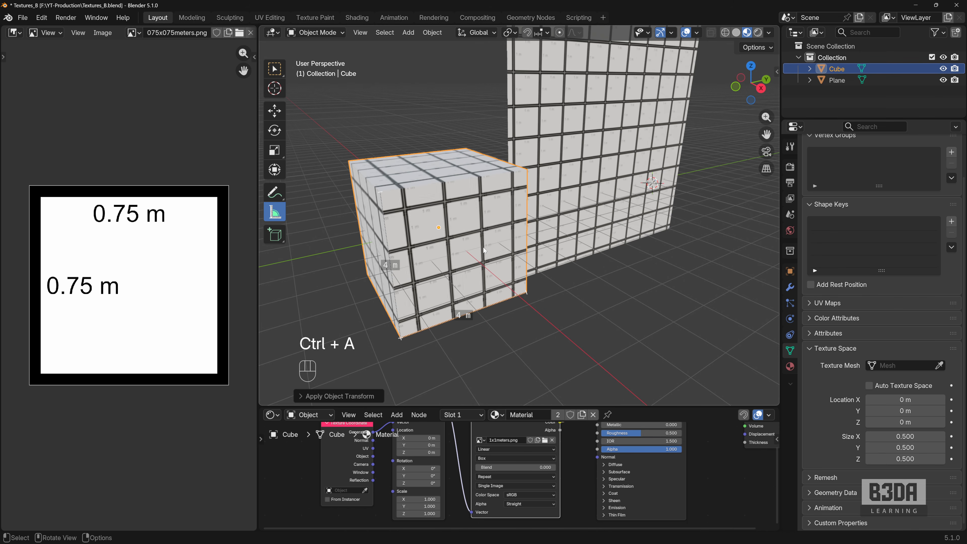
pyautogui.click(608, 247)
pyautogui.hotkey('ctrl', 'a')
pyautogui.click(607, 203)
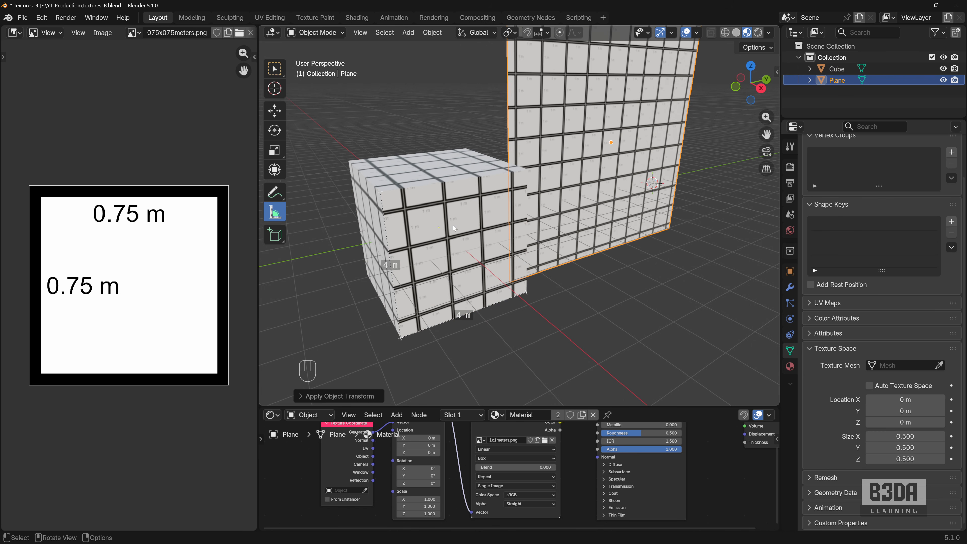
# - Set the cube's texture space location to 1.5 m on X, Y and Z
pyautogui.moveTo(551, 282); pyautogui.dragTo(528, 243, button='middle')
pyautogui.scroll(3, 498, 270)
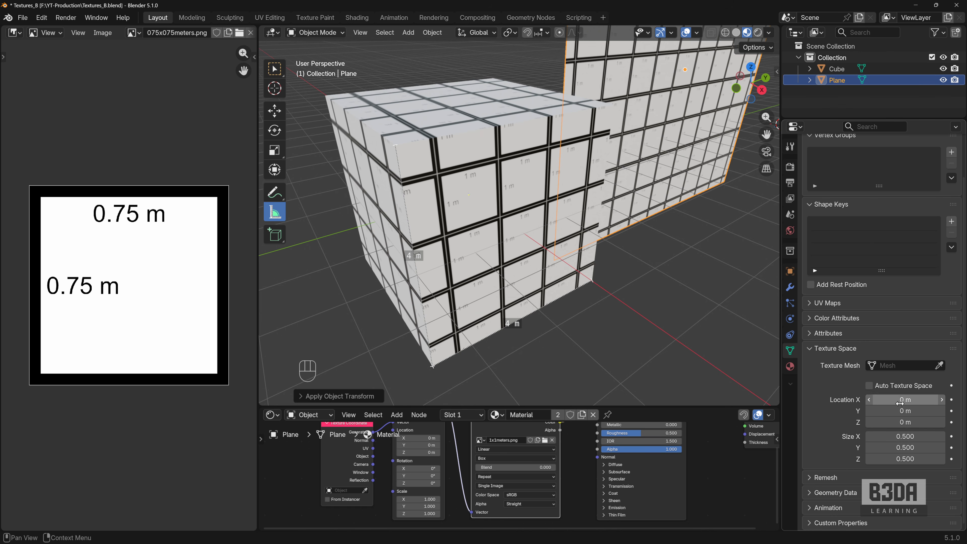
pyautogui.moveTo(913, 399)
pyautogui.mouseDown()
pyautogui.moveTo(940, 400)
pyautogui.moveTo(897, 399)
pyautogui.moveTo(900, 411)
pyautogui.moveTo(932, 411)
pyautogui.moveTo(901, 414)
pyautogui.mouseUp()
pyautogui.click(540, 213)
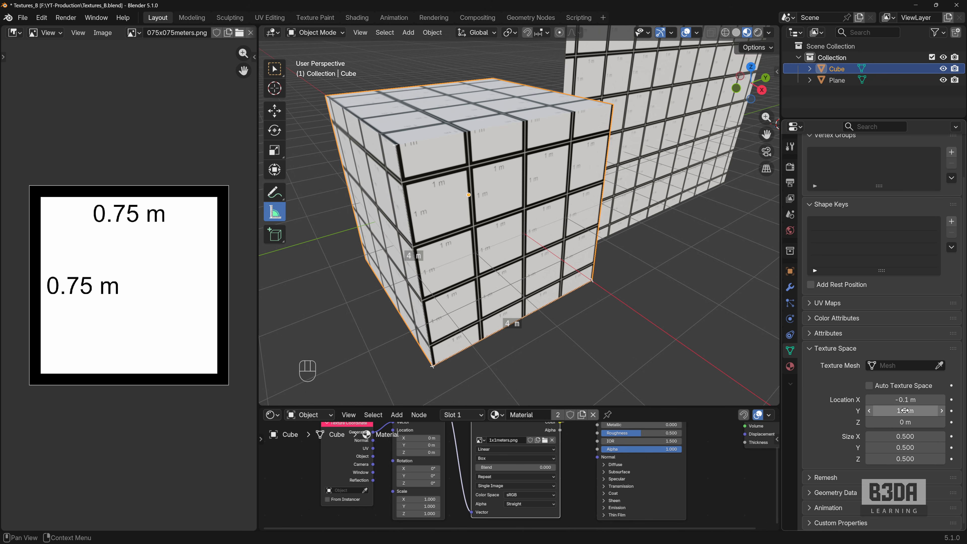
pyautogui.hotkey('ctrl', 'c')
pyautogui.hotkey('ctrl', 'v')
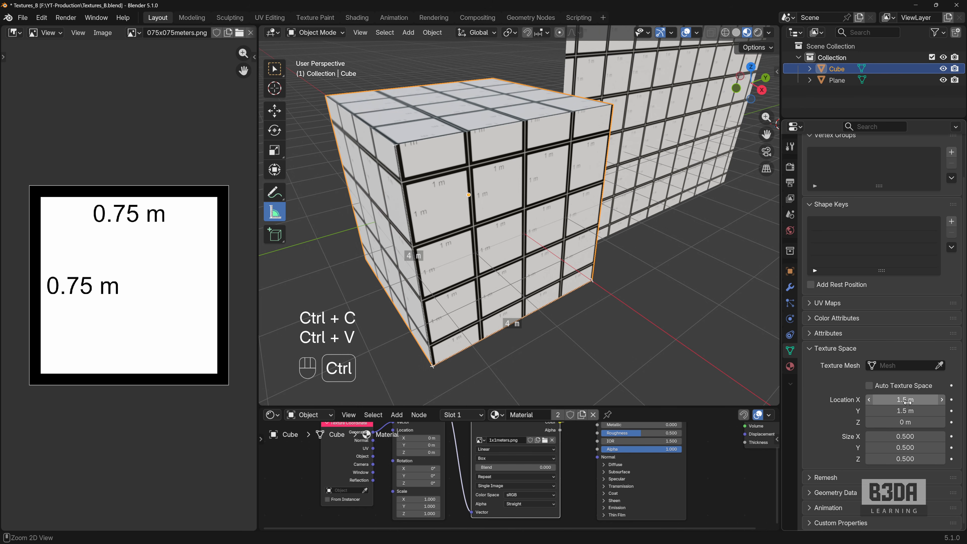
pyautogui.hotkey('ctrl', 'v')
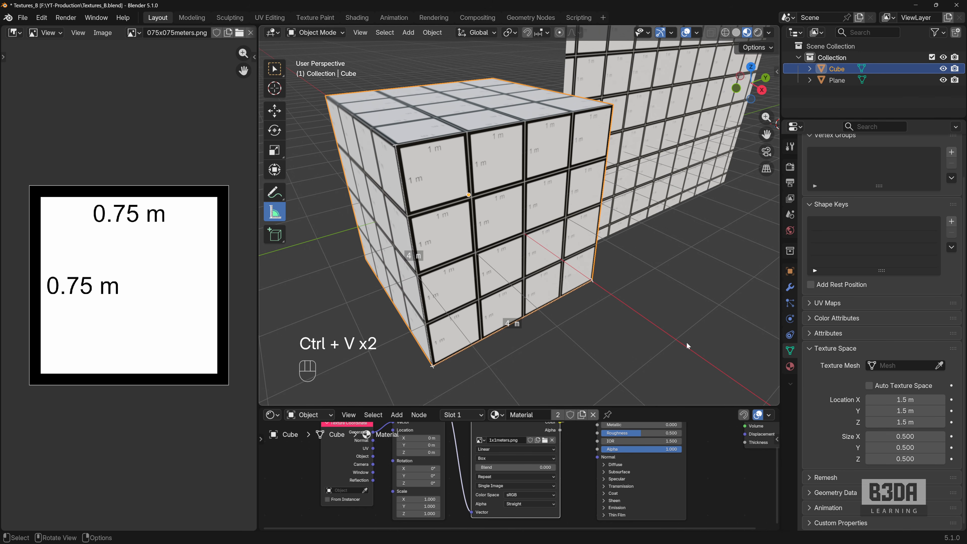
# - Enlarge the shader node area and switch the image texture node to 075x075meters.png
pyautogui.moveTo(686, 341); pyautogui.dragTo(611, 275, button='middle')
pyautogui.scroll(-2, 700, 332)
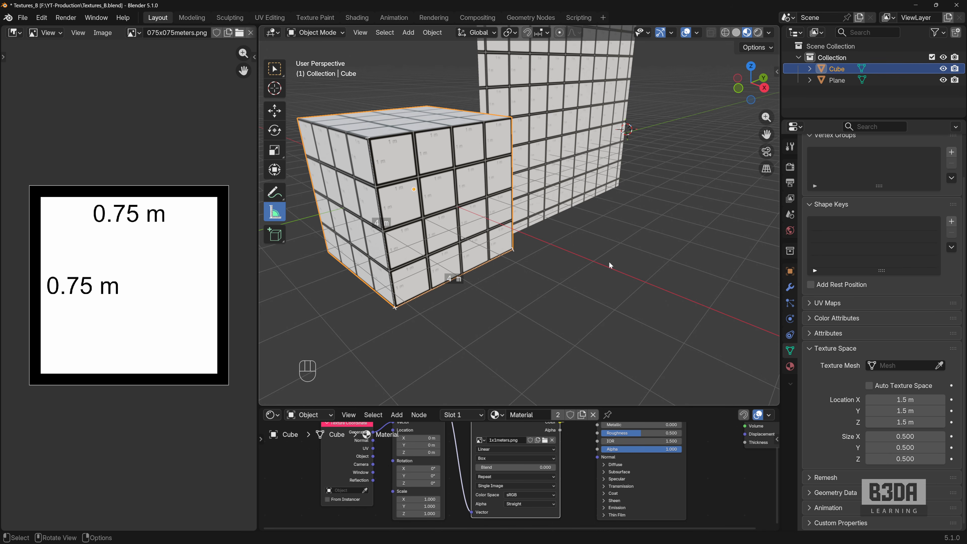
pyautogui.moveTo(582, 405); pyautogui.dragTo(600, 335)
pyautogui.scroll(2, 522, 417)
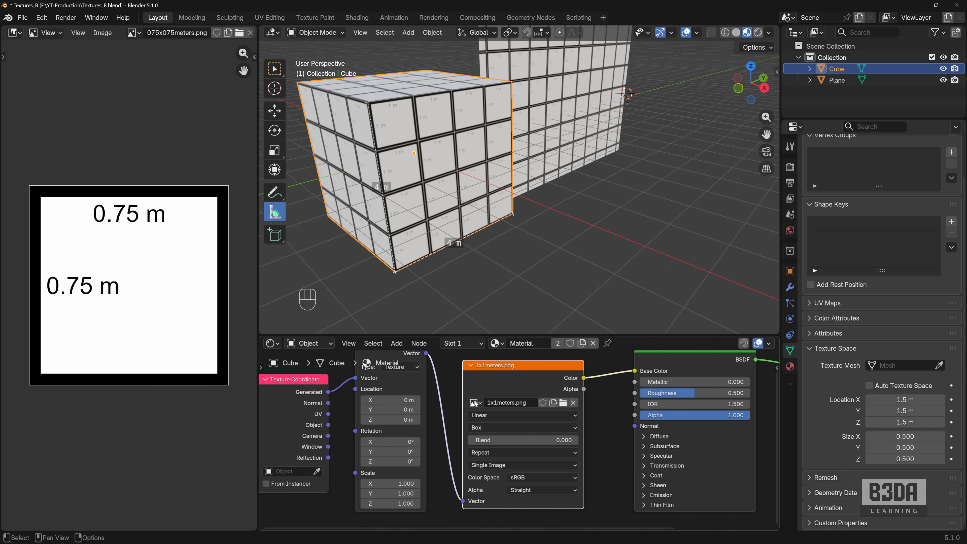
pyautogui.click(475, 402)
pyautogui.click(536, 417)
pyautogui.scroll(2, 404, 196)
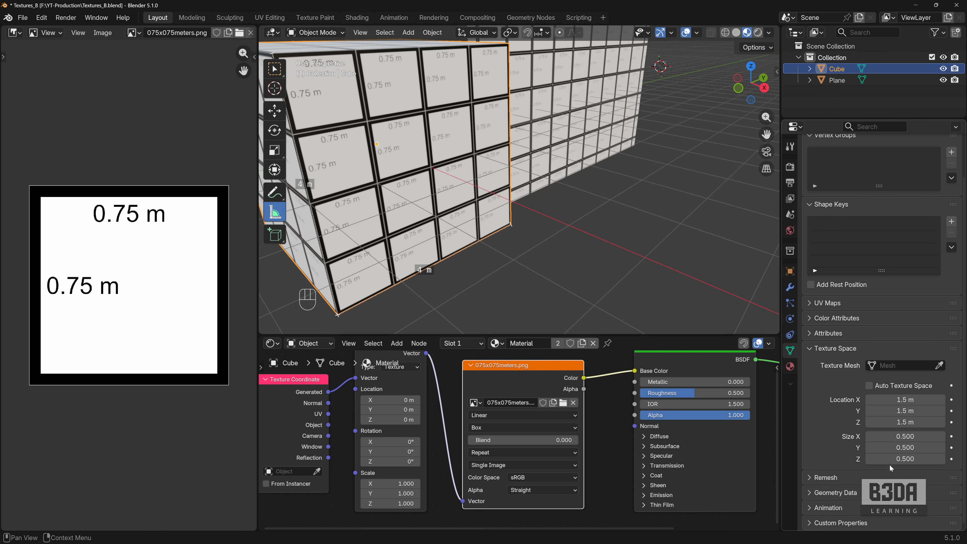
# - Set the cube's texture space size to 0.75/2 on X, Y and Z
pyautogui.click(509, 181)
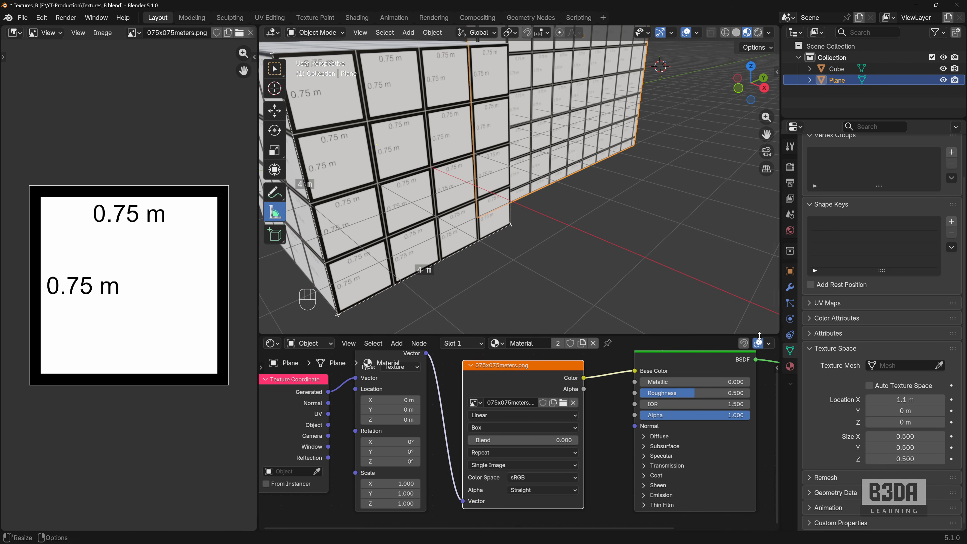
pyautogui.click(508, 182)
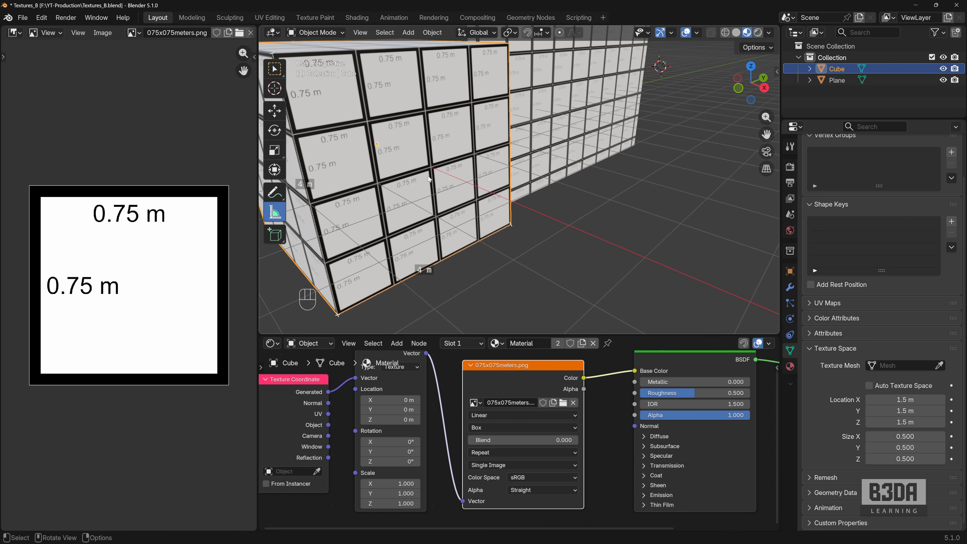
pyautogui.click(905, 436)
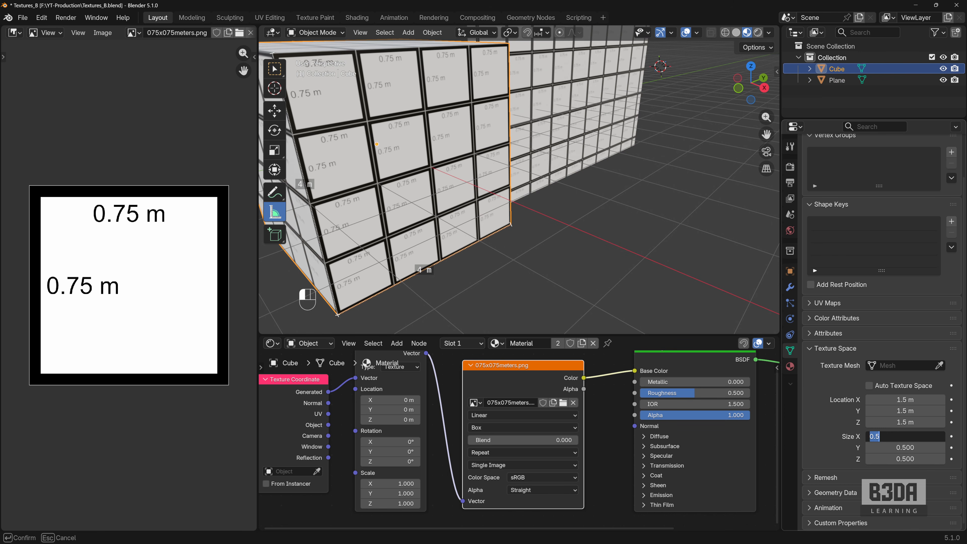
pyautogui.write('0.75/2')
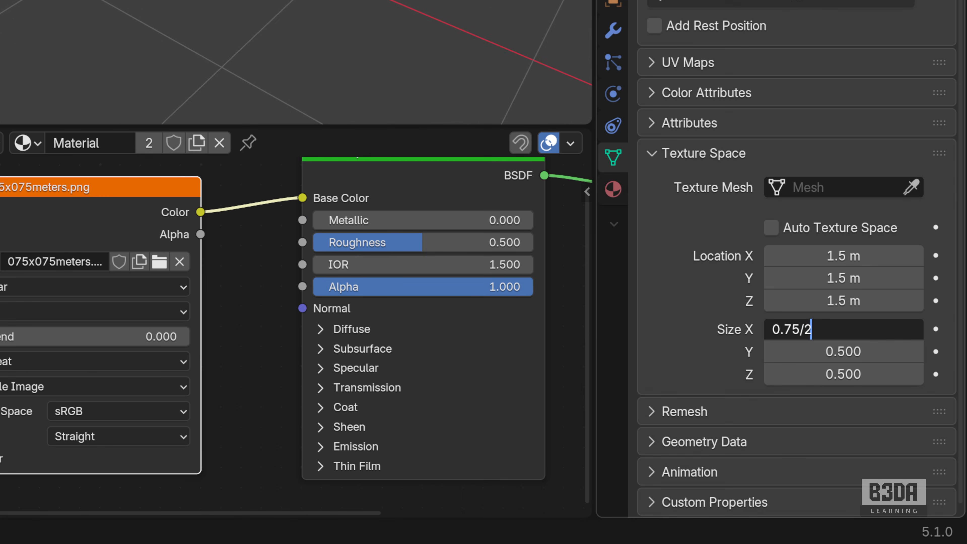
pyautogui.press('Return')
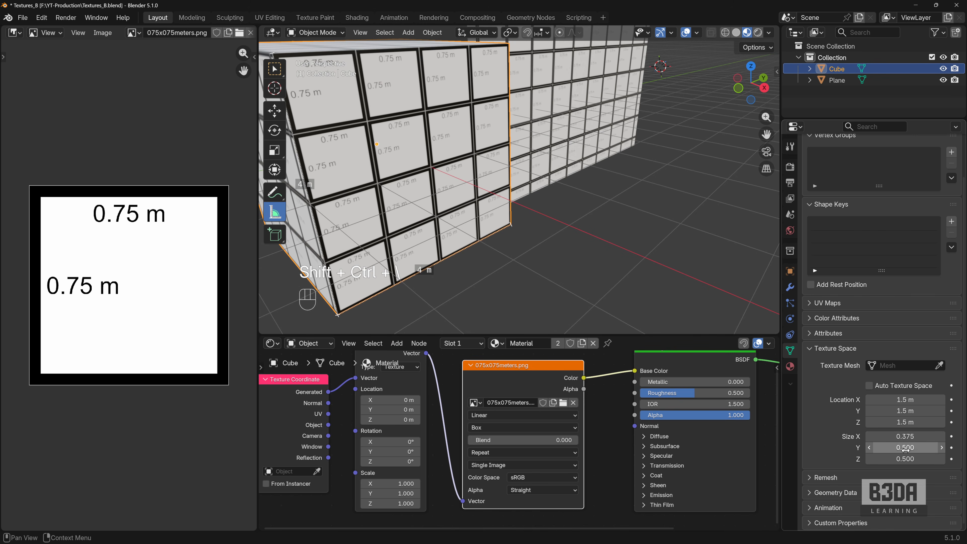
pyautogui.hotkey('ctrl', 'c')
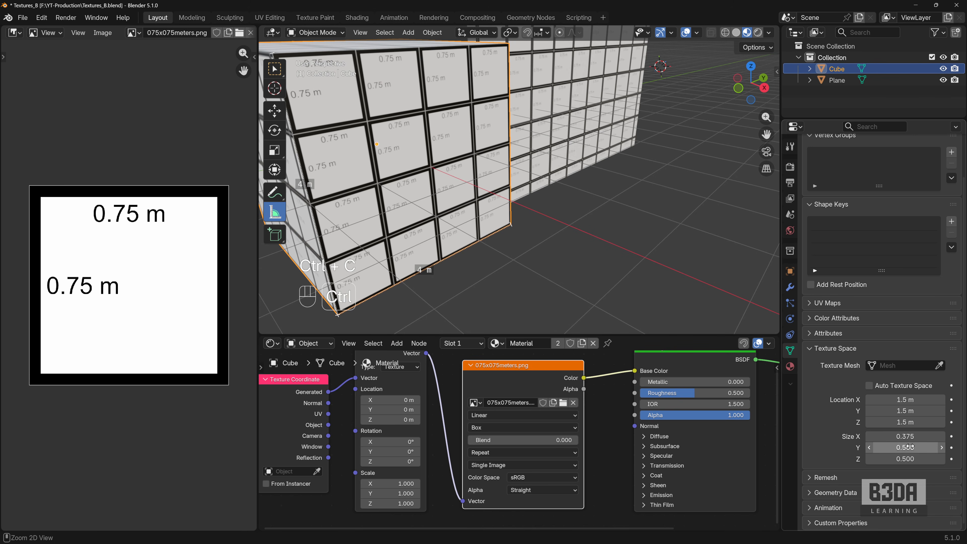
pyautogui.hotkey('ctrl', 'v')
pyautogui.hotkey('ctrl', 'v')
# - Set the plane's texture space size to 0.375 on X, Y and Z, and its texture space X location to 0 m
pyautogui.click(578, 126)
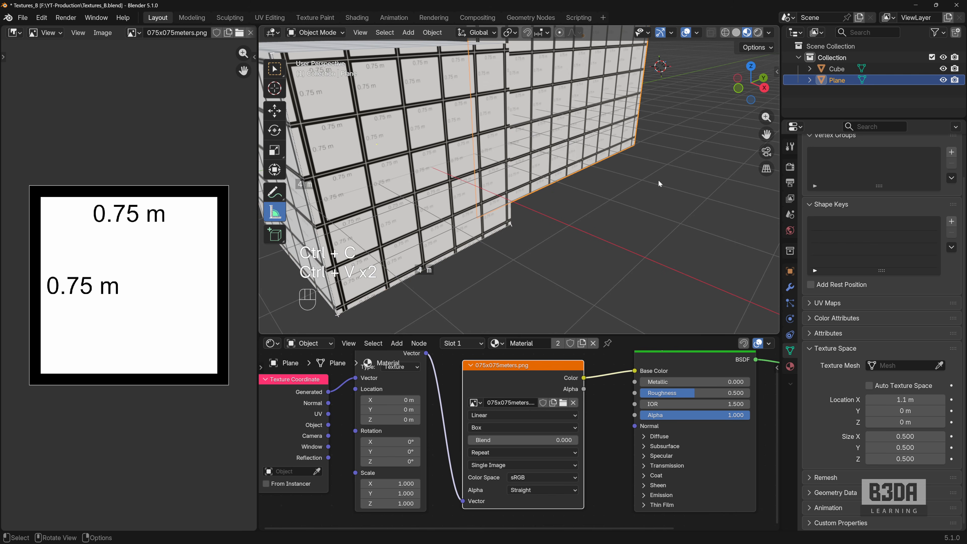
pyautogui.hotkey('ctrl', 'v')
pyautogui.hotkey('ctrl', 'v')
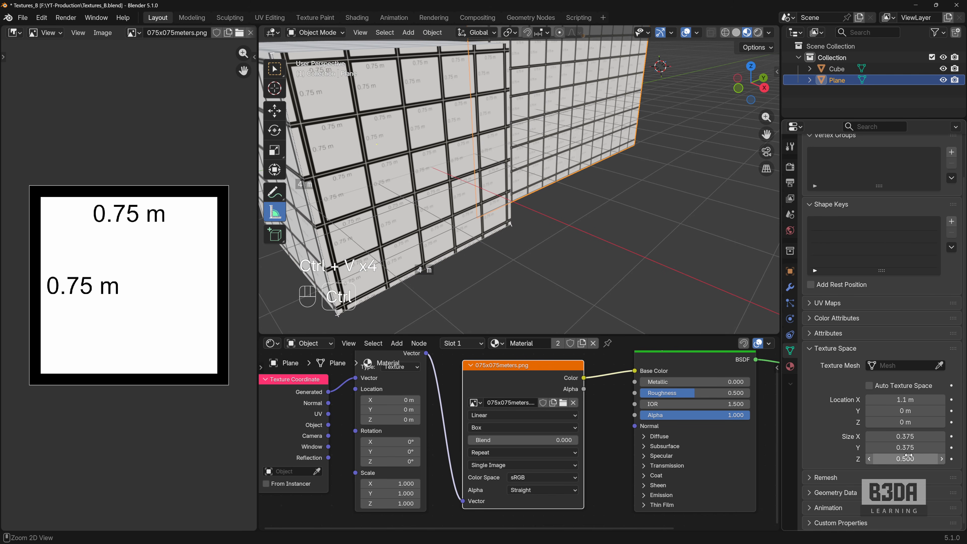
pyautogui.hotkey('ctrl', 'v')
pyautogui.click(906, 399)
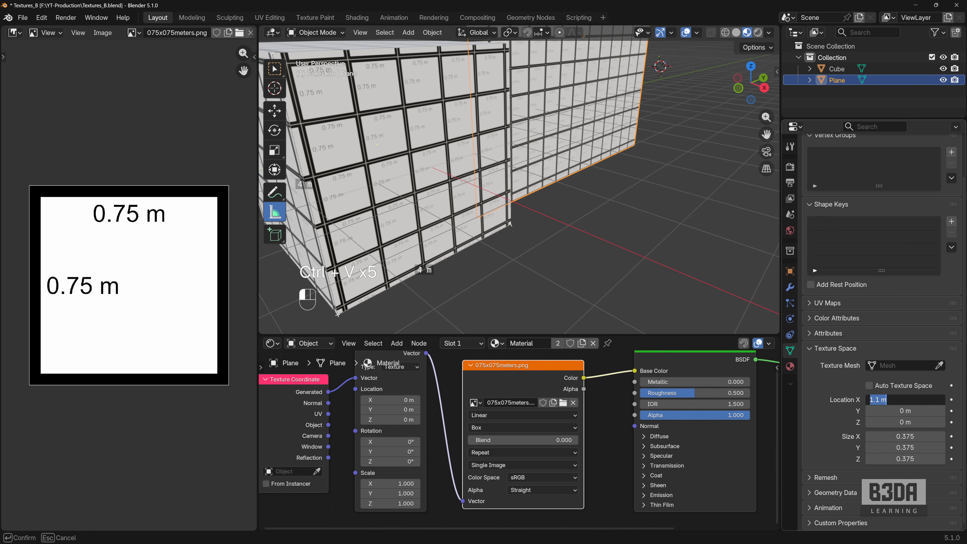
pyautogui.write('0')
pyautogui.press('Return')
# - Inspect the tile pattern on the cube's faces and the plane from several angles and distances
pyautogui.moveTo(609, 183); pyautogui.dragTo(552, 164, button='middle')
pyautogui.scroll(4, 468, 168)
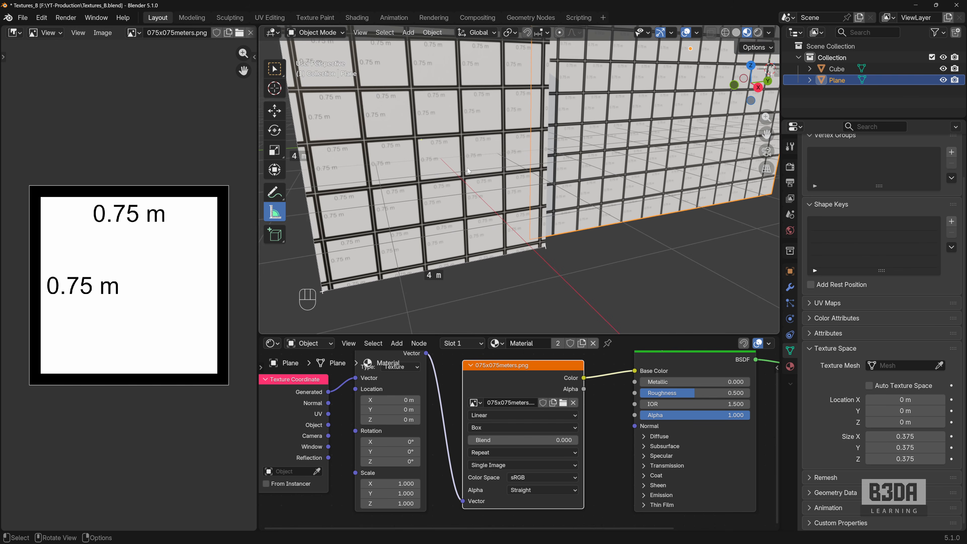
pyautogui.keyDown('shift'); pyautogui.moveTo(467, 168); pyautogui.dragTo(566, 212, button='middle'); pyautogui.keyUp('shift')
pyautogui.scroll(2, 566, 213)
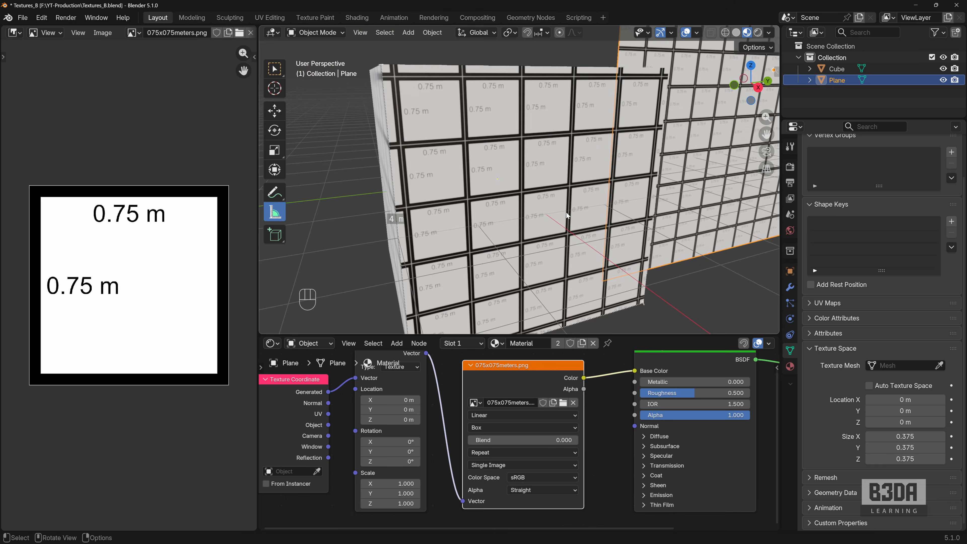
pyautogui.scroll(-1, 566, 212)
pyautogui.scroll(-1, 567, 215)
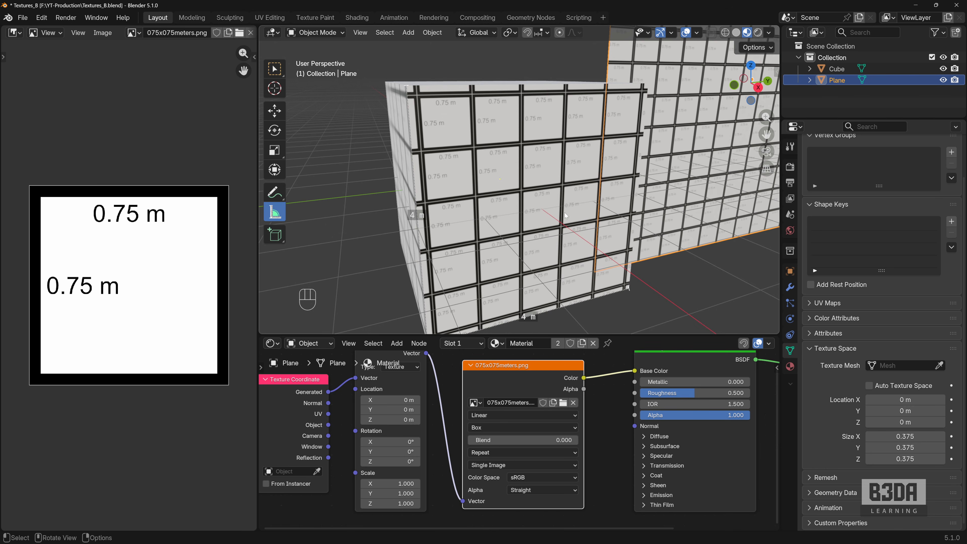
pyautogui.scroll(1, 565, 216)
pyautogui.moveTo(565, 216); pyautogui.dragTo(496, 189, button='middle')
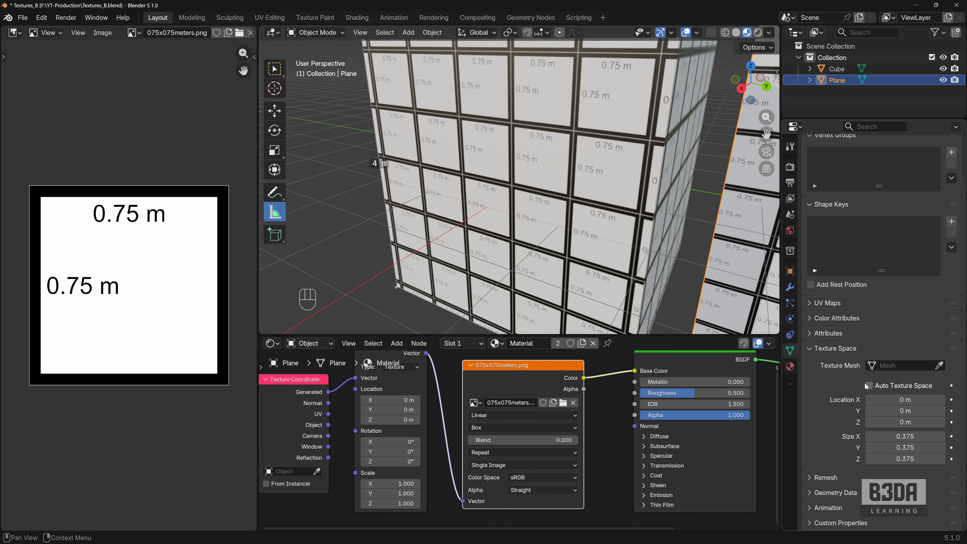
pyautogui.hotkey('shift', 'ctrl', '3')
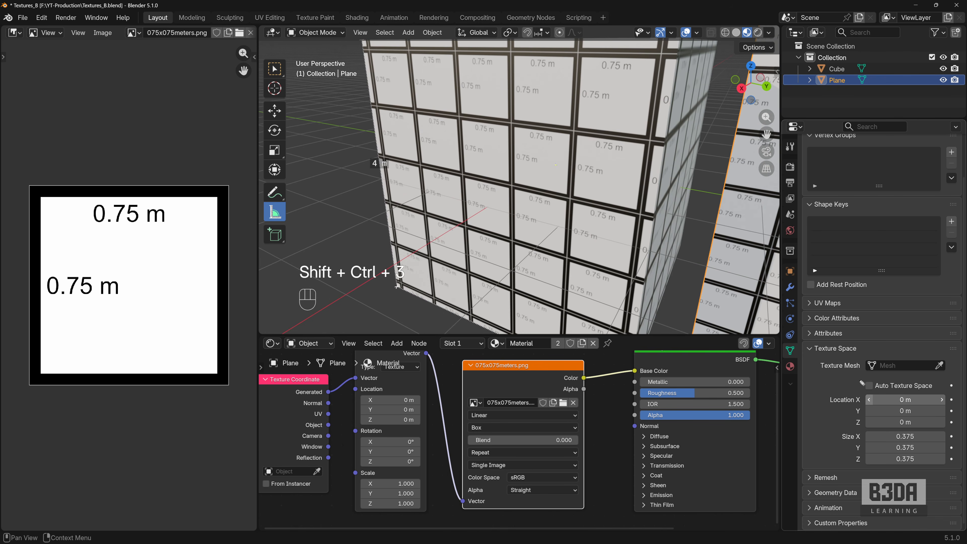
pyautogui.moveTo(854, 379)
pyautogui.mouseDown()
pyautogui.moveTo(944, 387)
pyautogui.moveTo(853, 400)
pyautogui.moveTo(863, 378)
pyautogui.moveTo(858, 384)
pyautogui.mouseUp()
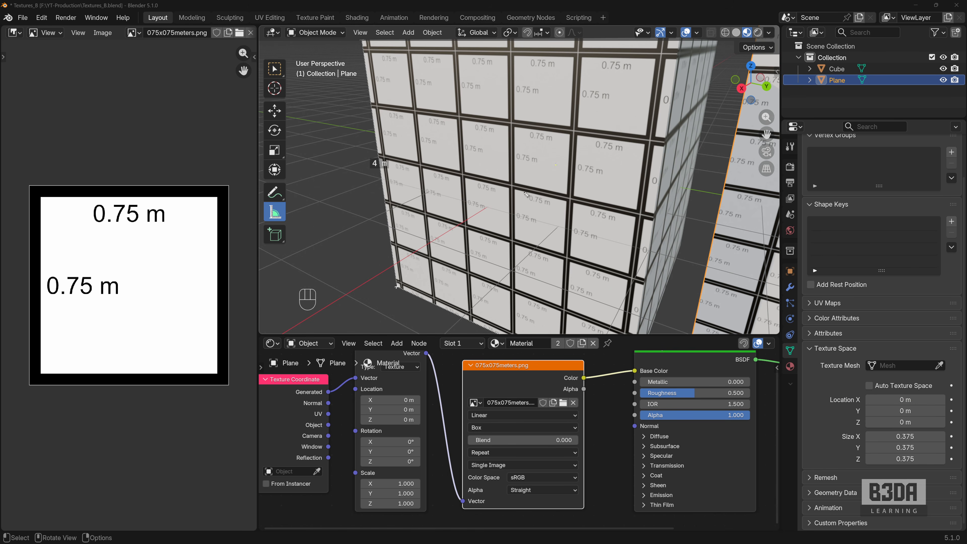
pyautogui.moveTo(539, 159)
pyautogui.mouseDown()
pyautogui.moveTo(519, 160)
pyautogui.moveTo(516, 143)
pyautogui.moveTo(550, 133)
pyautogui.moveTo(568, 162)
pyautogui.moveTo(550, 187)
pyautogui.moveTo(515, 177)
pyautogui.moveTo(538, 149)
pyautogui.mouseUp()
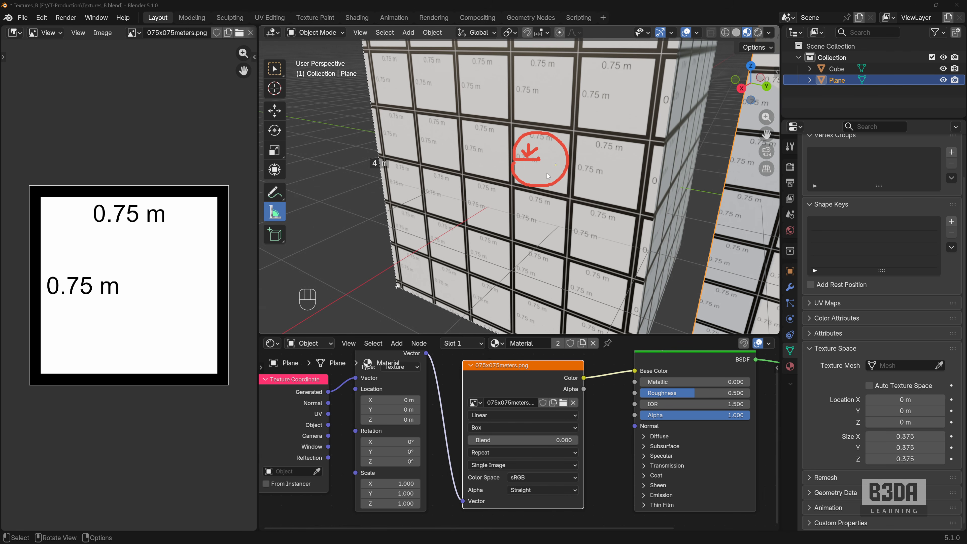
pyautogui.press('Escape')
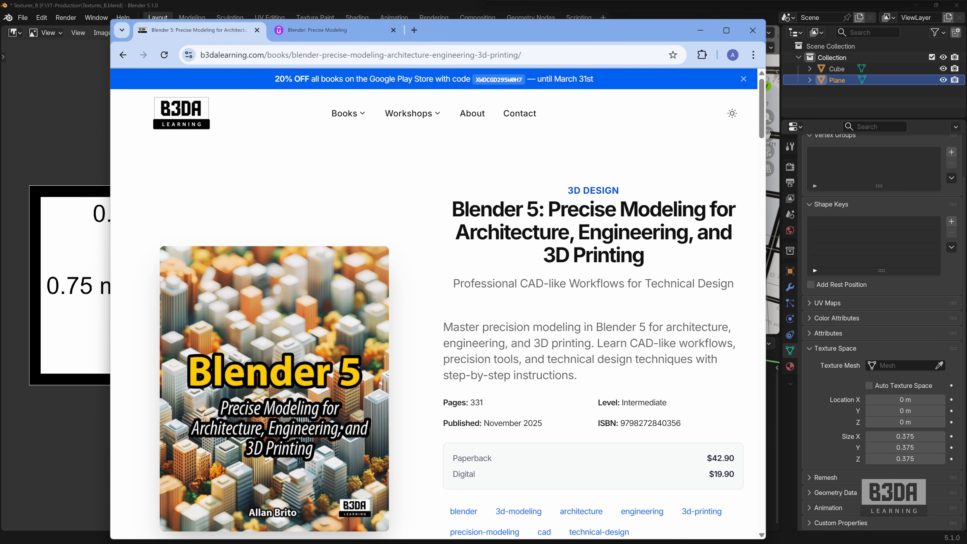
# - Look through the Blender 5 Precise Modeling book page and the Udemy course page in the browser, then return to Blender
pyautogui.scroll(-15, 510, 253)
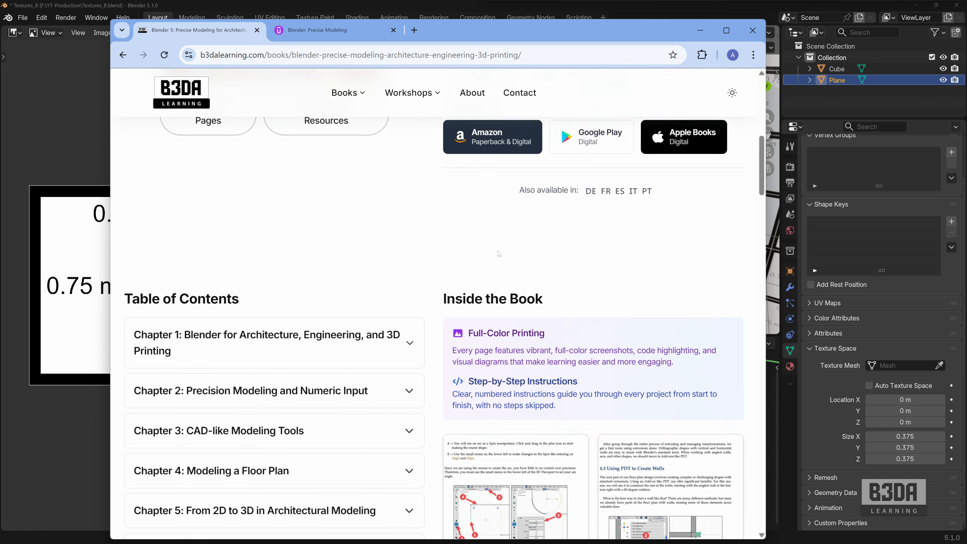
pyautogui.scroll(-10, 499, 253)
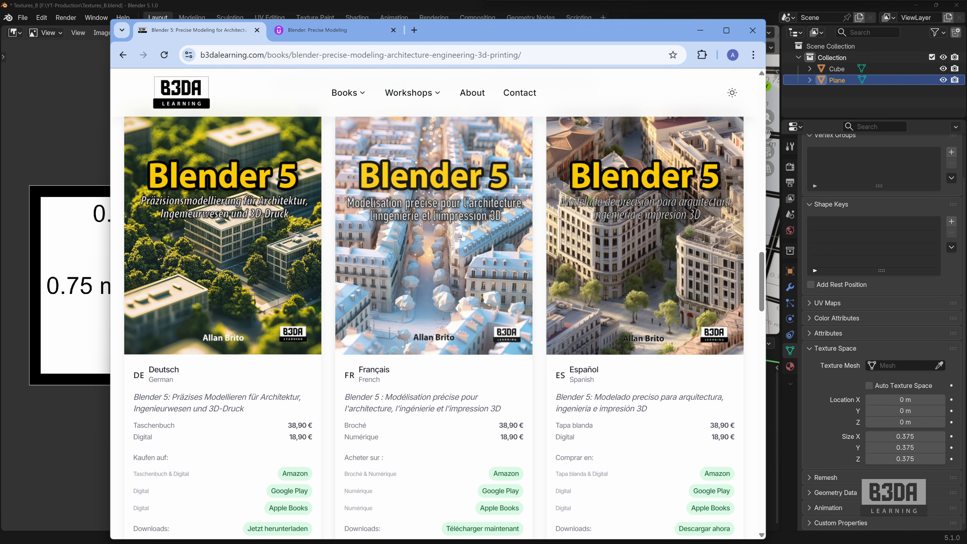
pyautogui.click(331, 32)
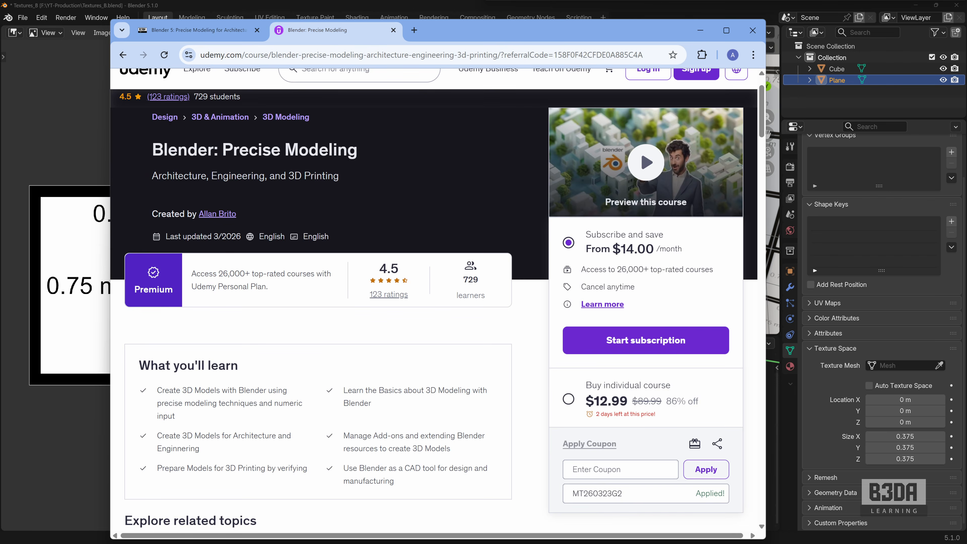
pyautogui.scroll(2, 406, 212)
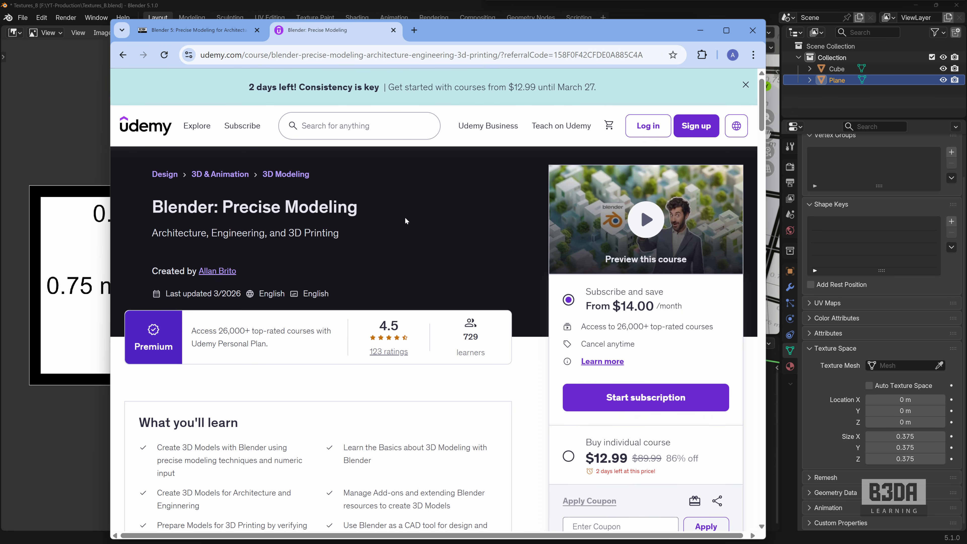
pyautogui.moveTo(538, 34); pyautogui.dragTo(575, 0)
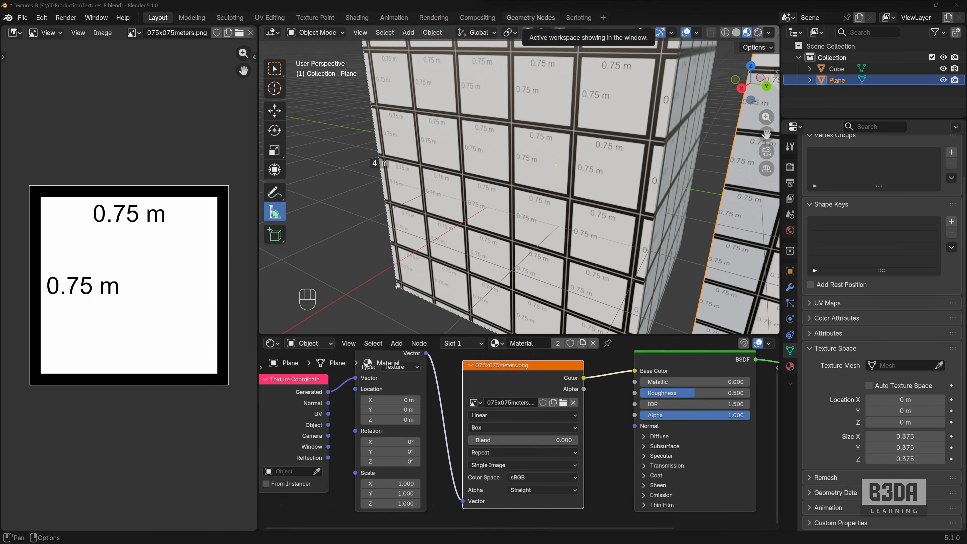